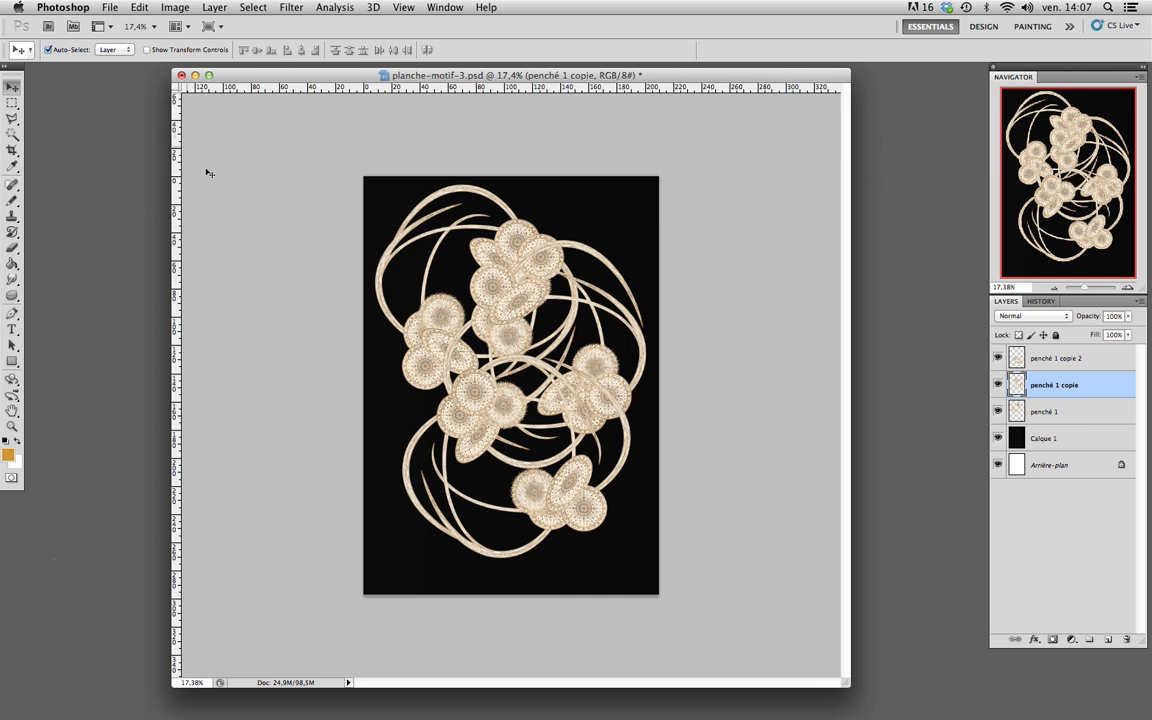
click(266, 236)
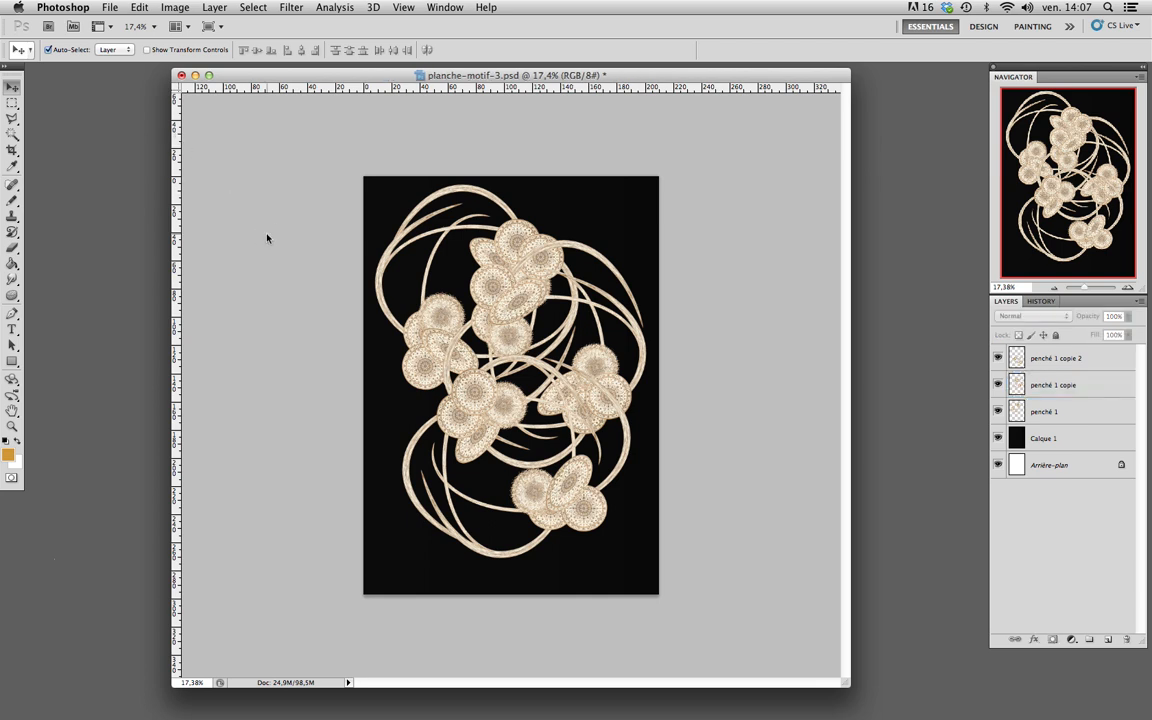
drag(294, 76, 280, 72)
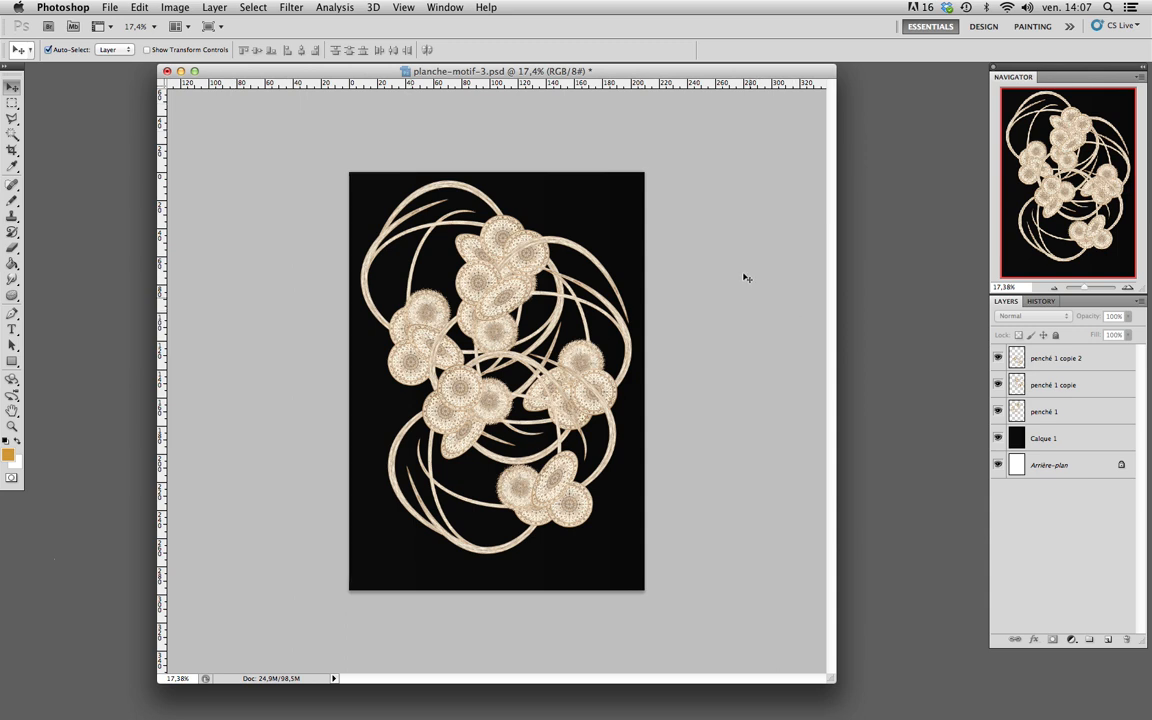
drag(563, 71, 573, 77)
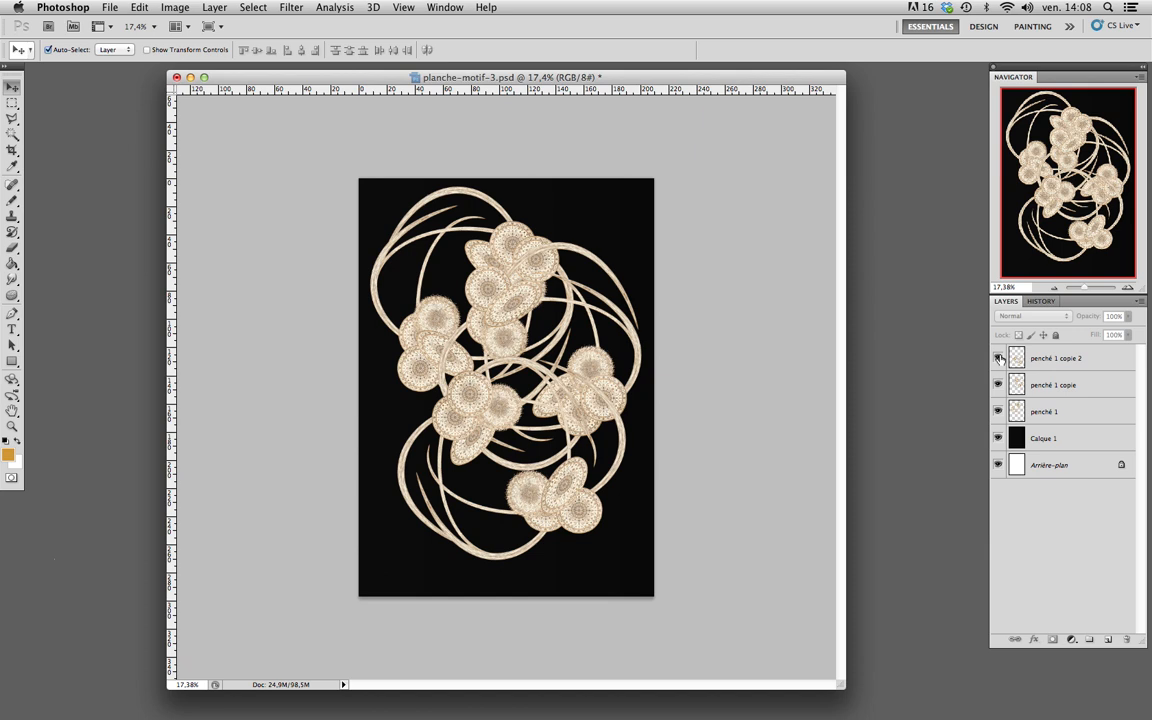
- Toggle the visibility of the two penché 1 copie layers and the black Calque 1 background to inspect the composition
click(999, 358)
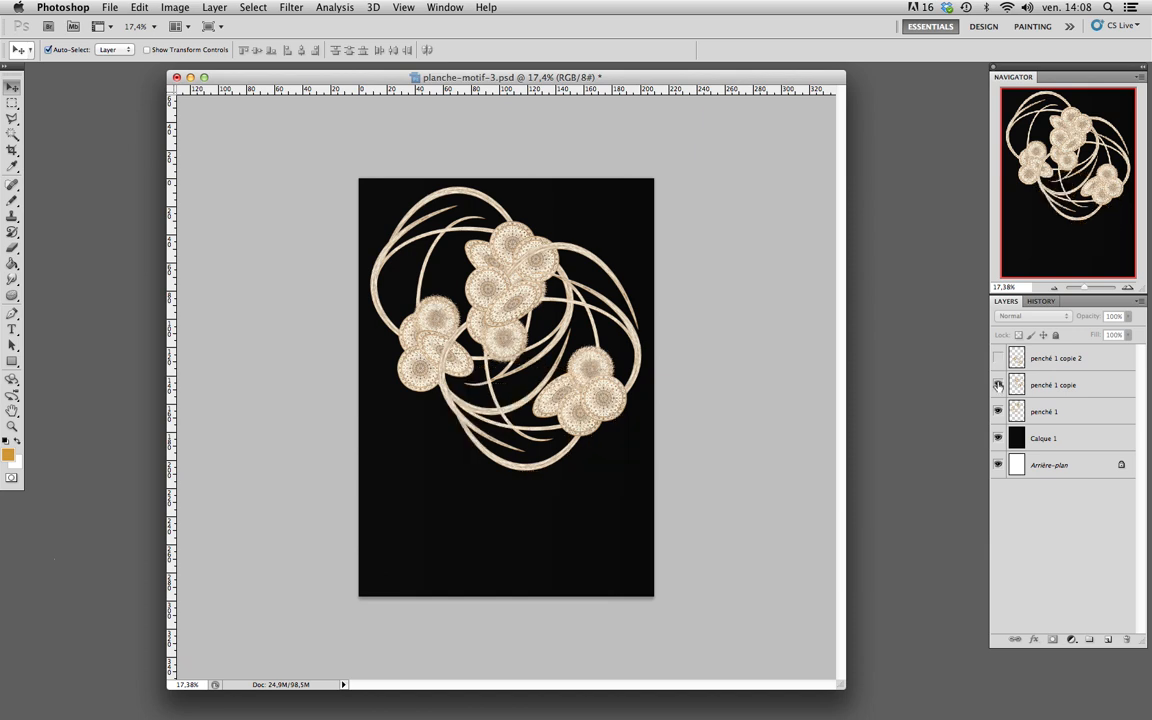
click(998, 386)
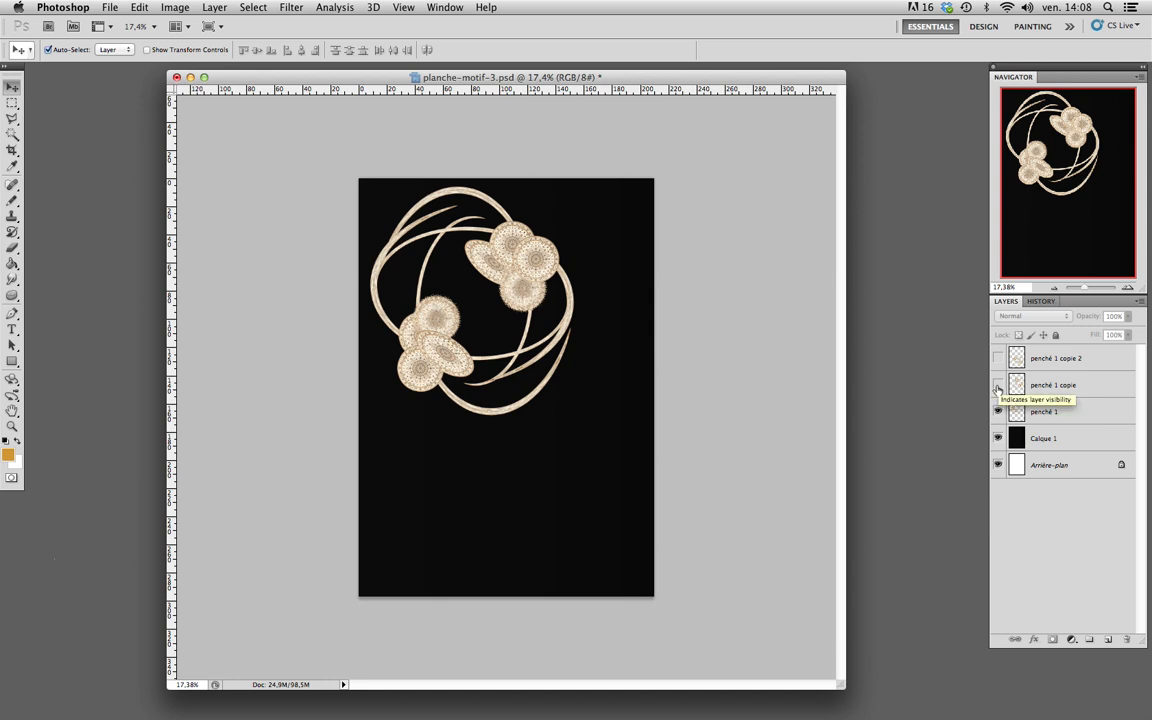
click(997, 386)
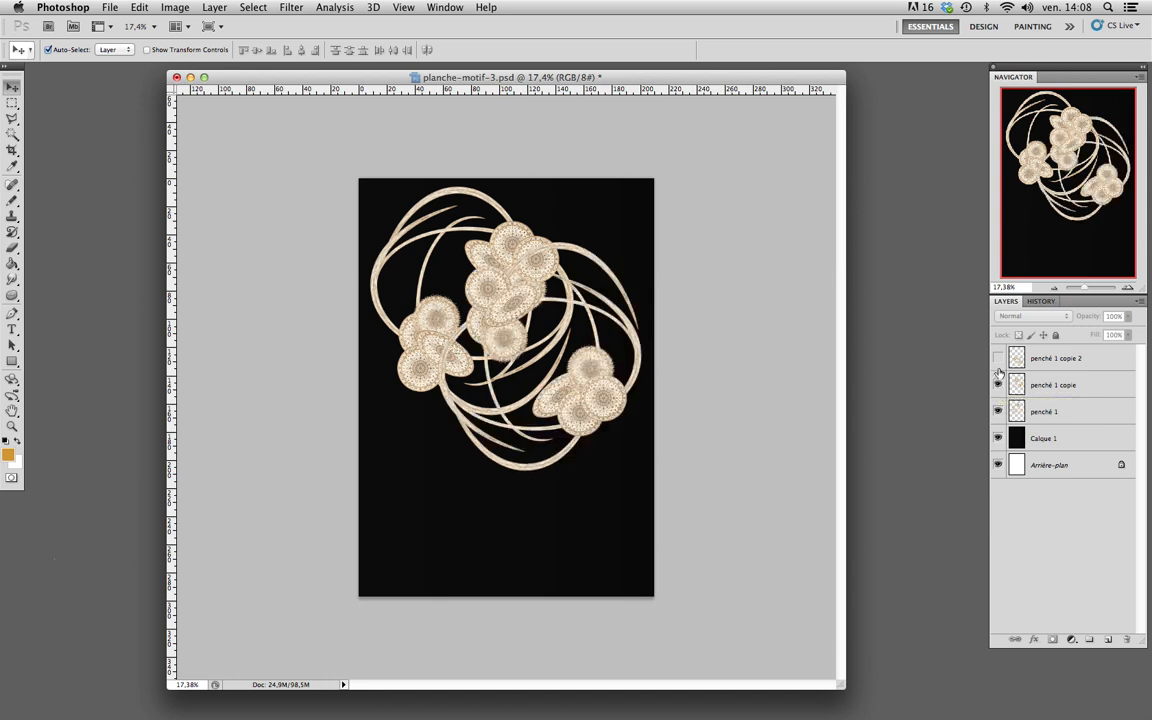
click(997, 359)
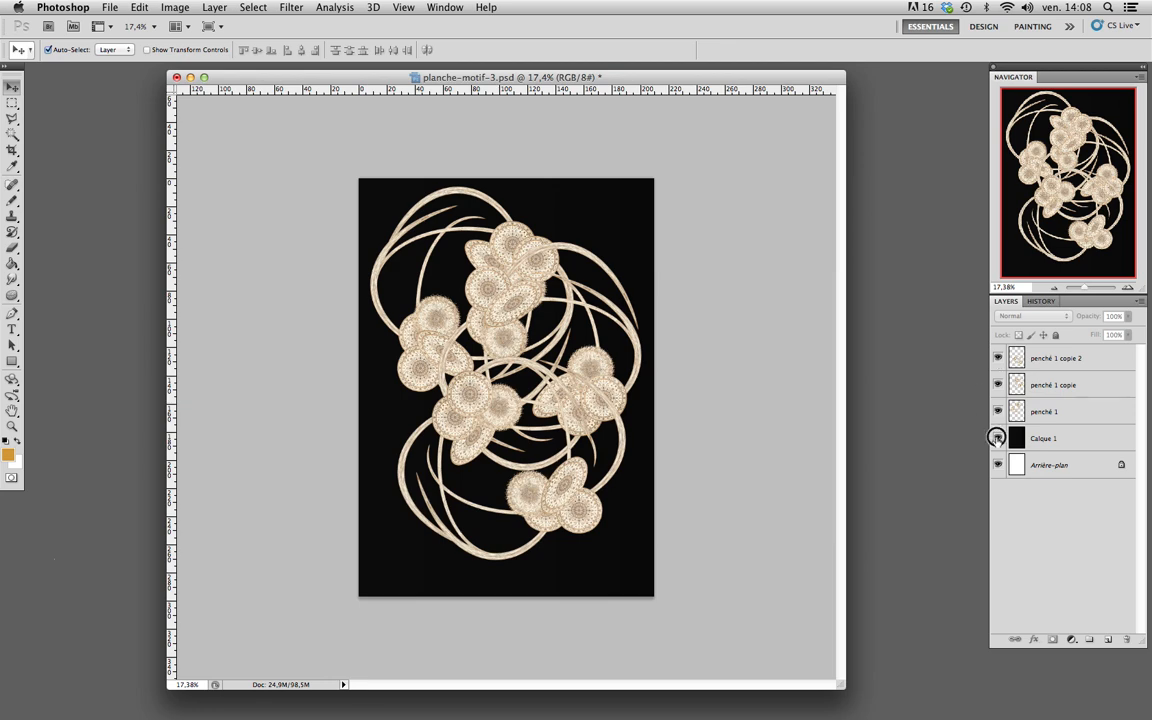
click(997, 439)
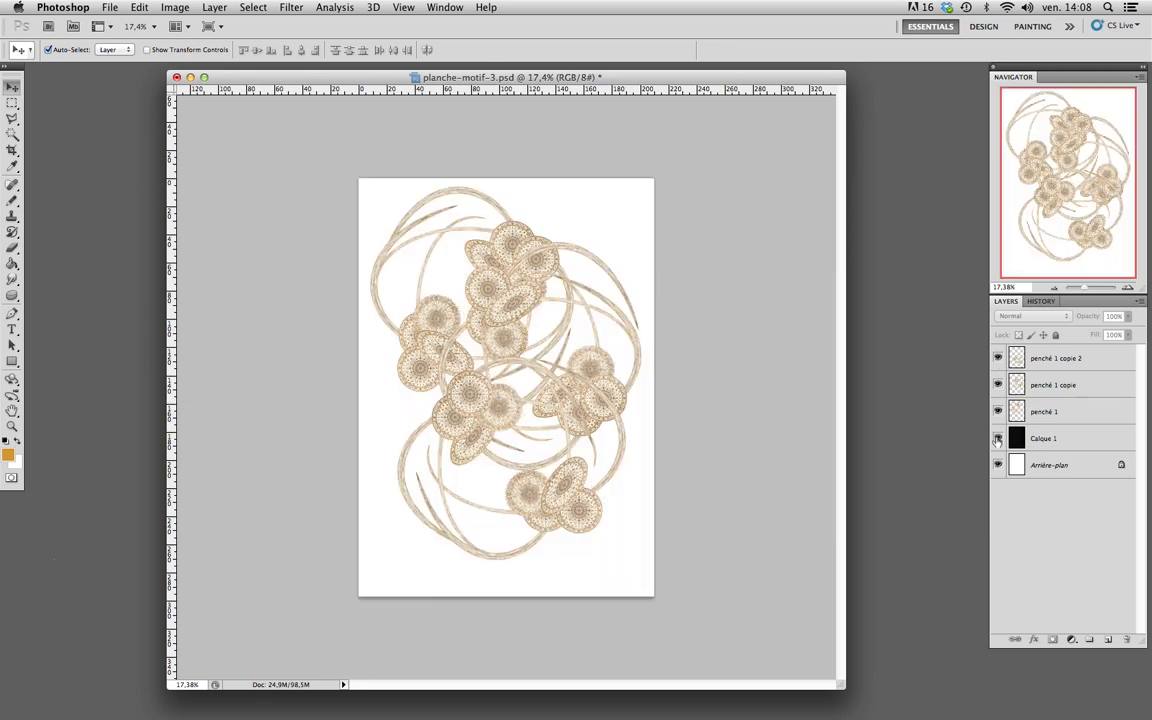
click(997, 439)
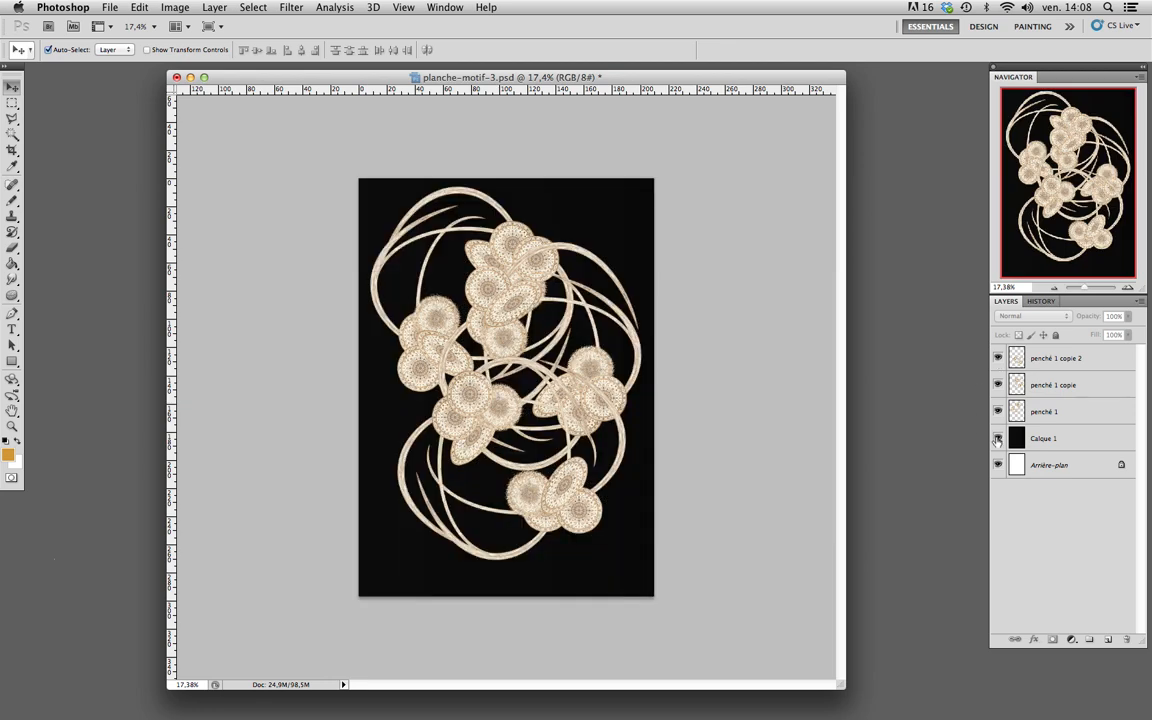
- Duplicate the three motif layers penché 1, penché 1 copie and penché 1 copie 2
click(1055, 412)
shift+click(1055, 385)
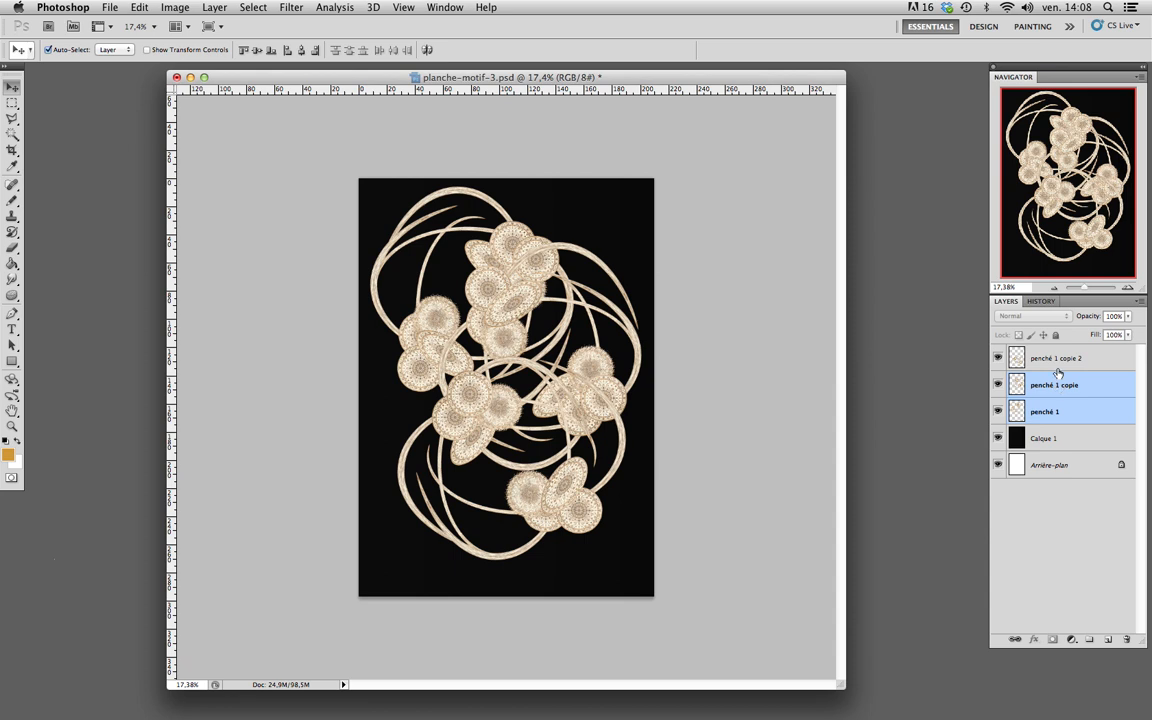
shift+click(1062, 364)
drag(1085, 381, 1108, 638)
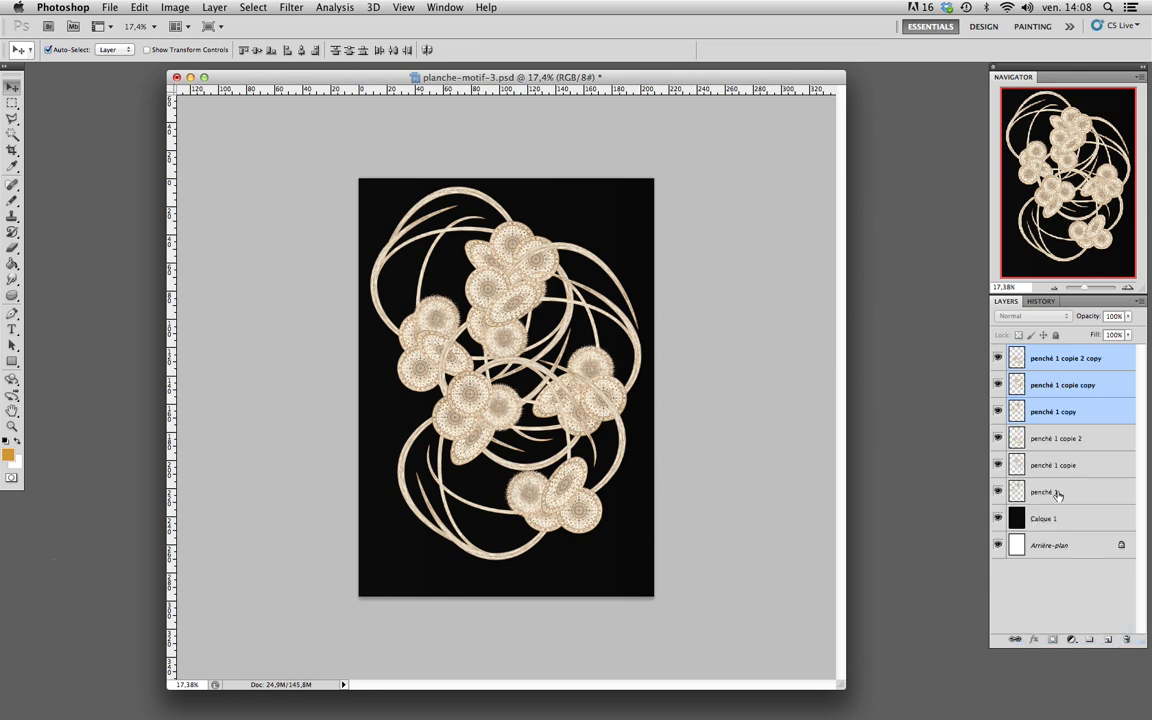
- Hide the three original motif layers and merge their duplicates into a single layer, checking it by toggling its visibility
drag(998, 438, 998, 470)
click(998, 489)
key(super+e)
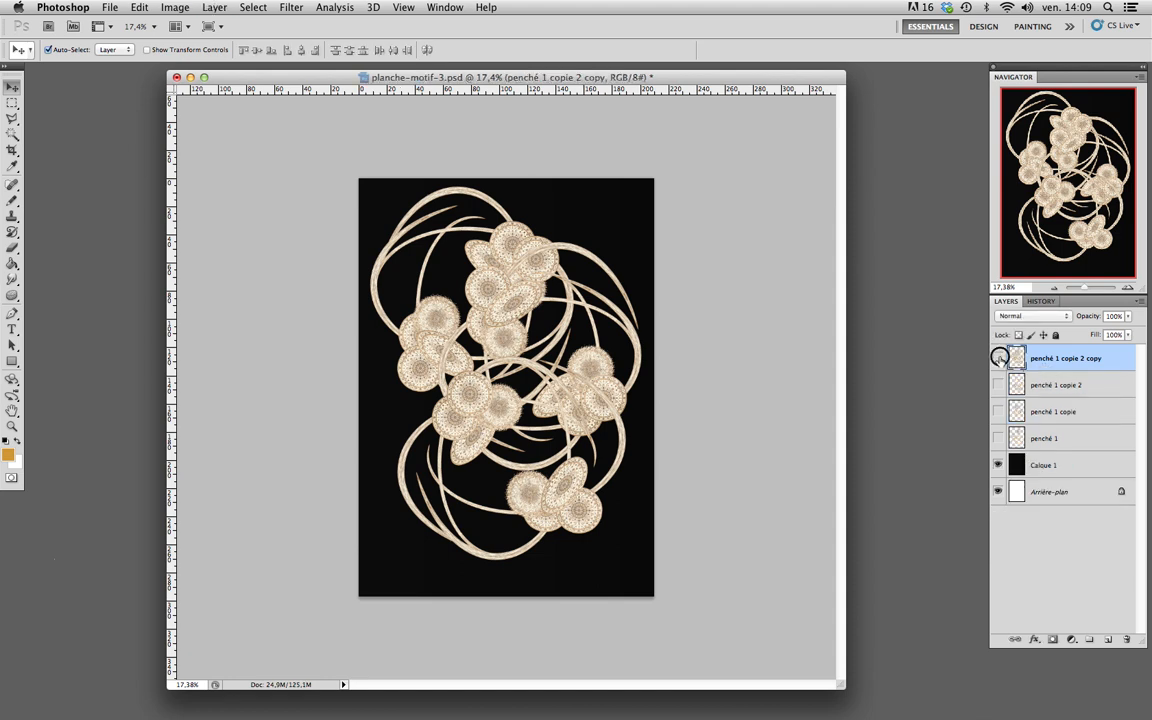
click(998, 358)
click(998, 358)
- Apply the Shear filter with Wrap Around to the merged motif, shifting the whole vertical line to the grid's three-quarter mark
click(292, 8)
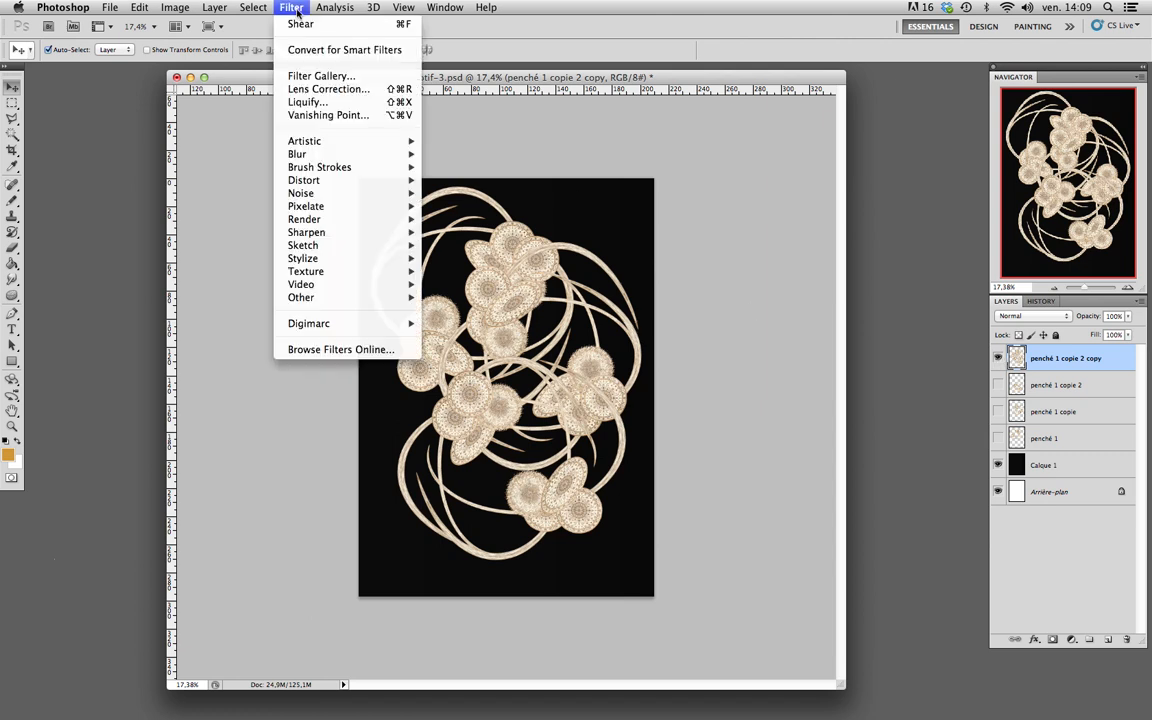
mouse_move(325, 160)
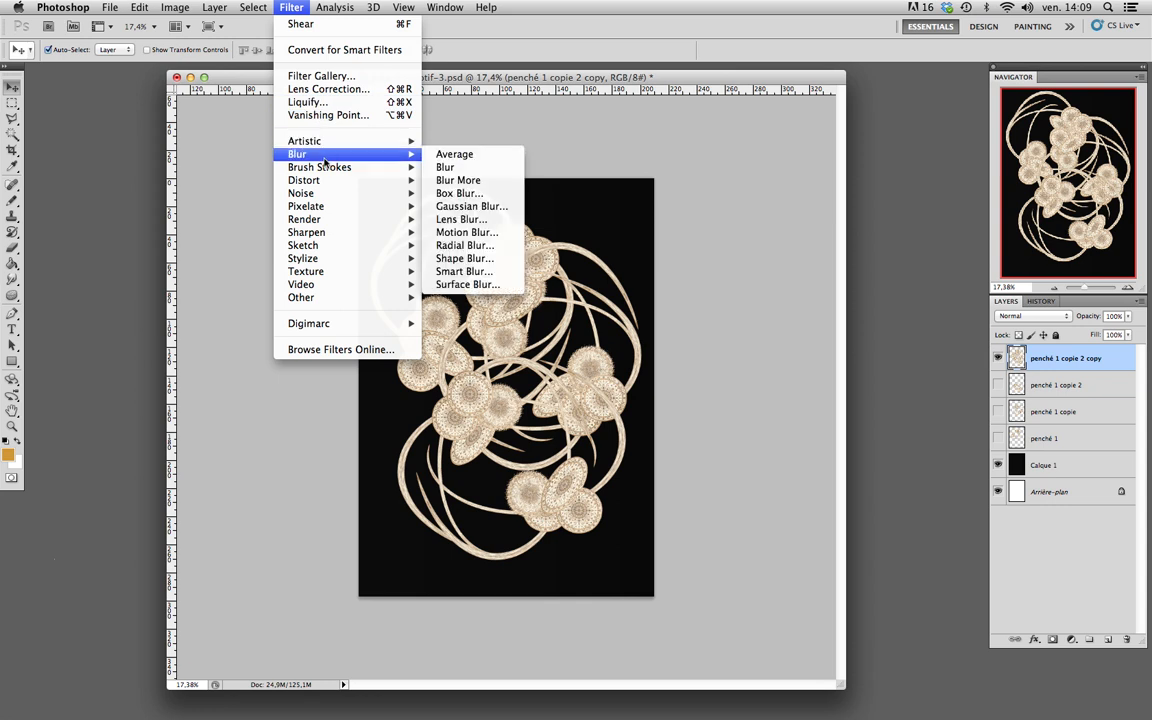
mouse_move(335, 224)
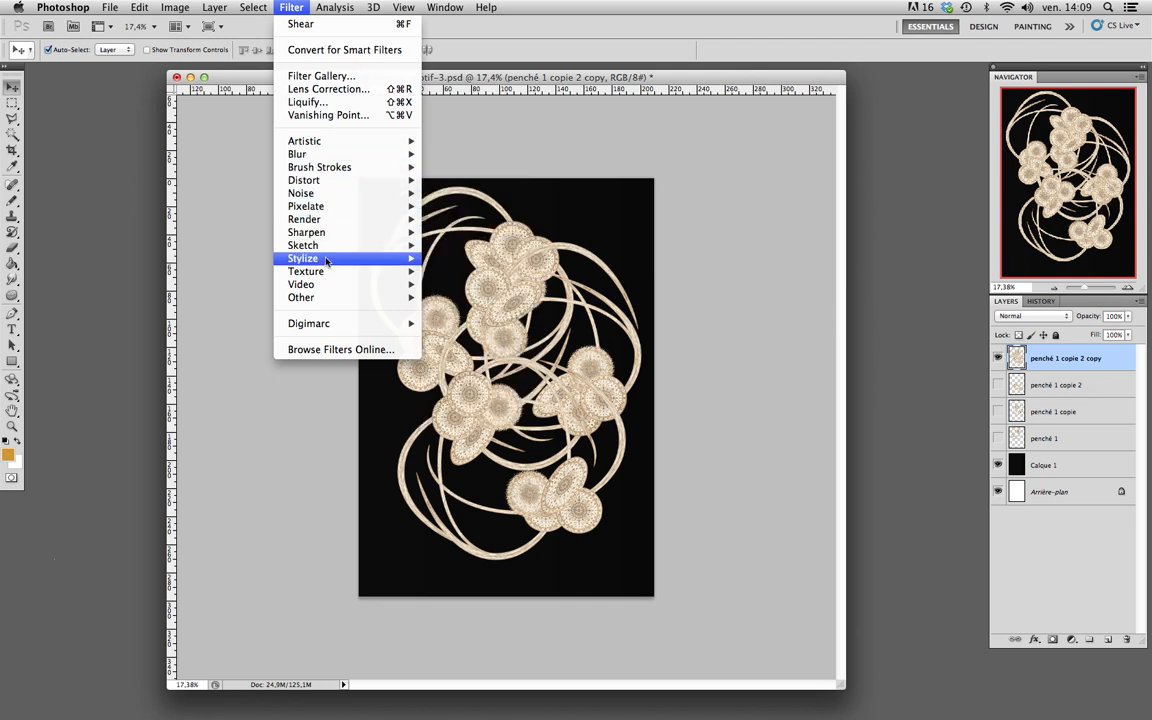
mouse_move(325, 246)
mouse_move(333, 182)
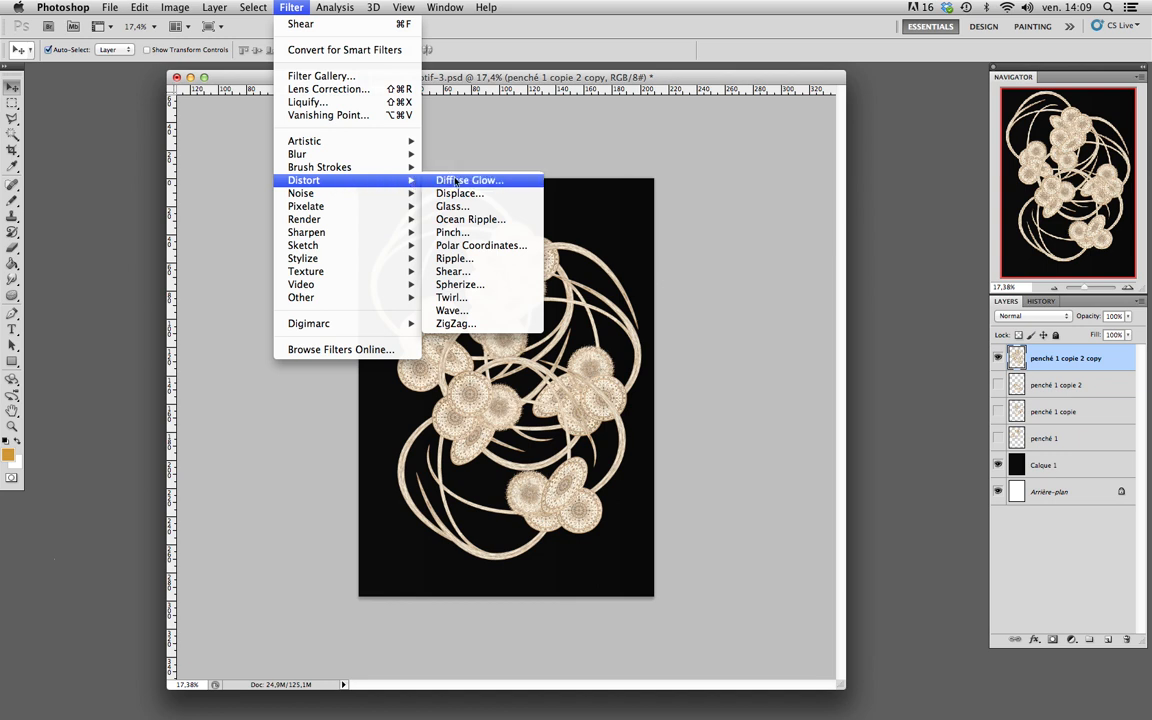
click(485, 274)
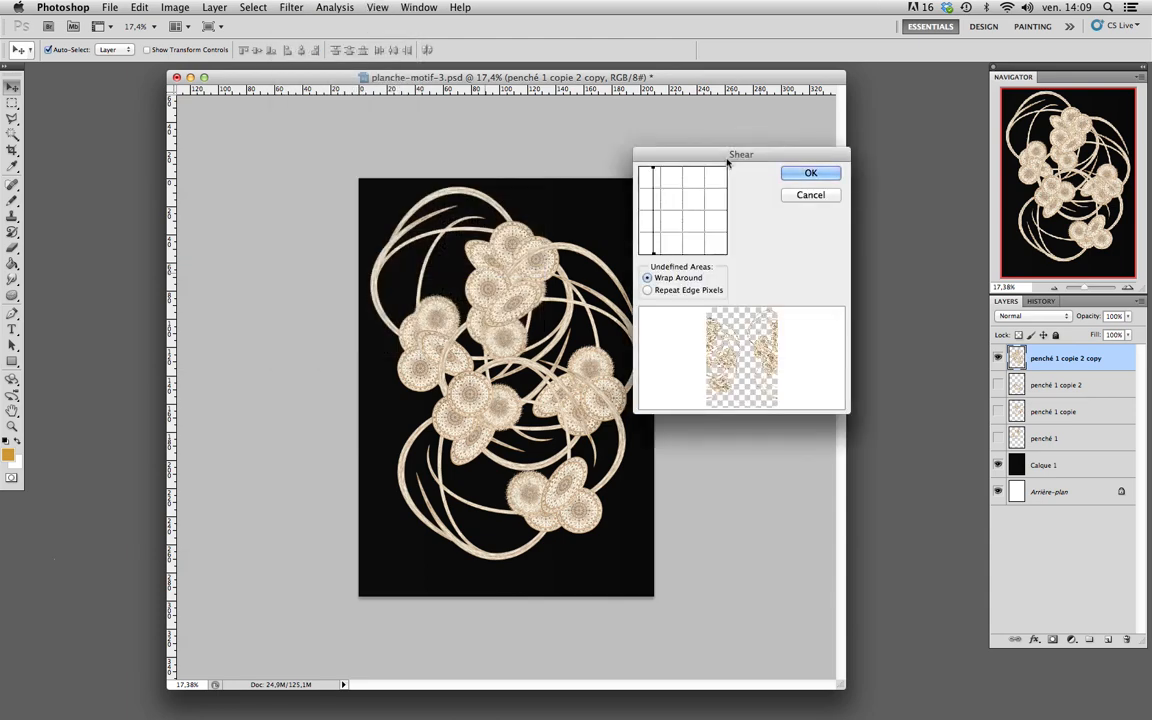
drag(722, 157, 680, 156)
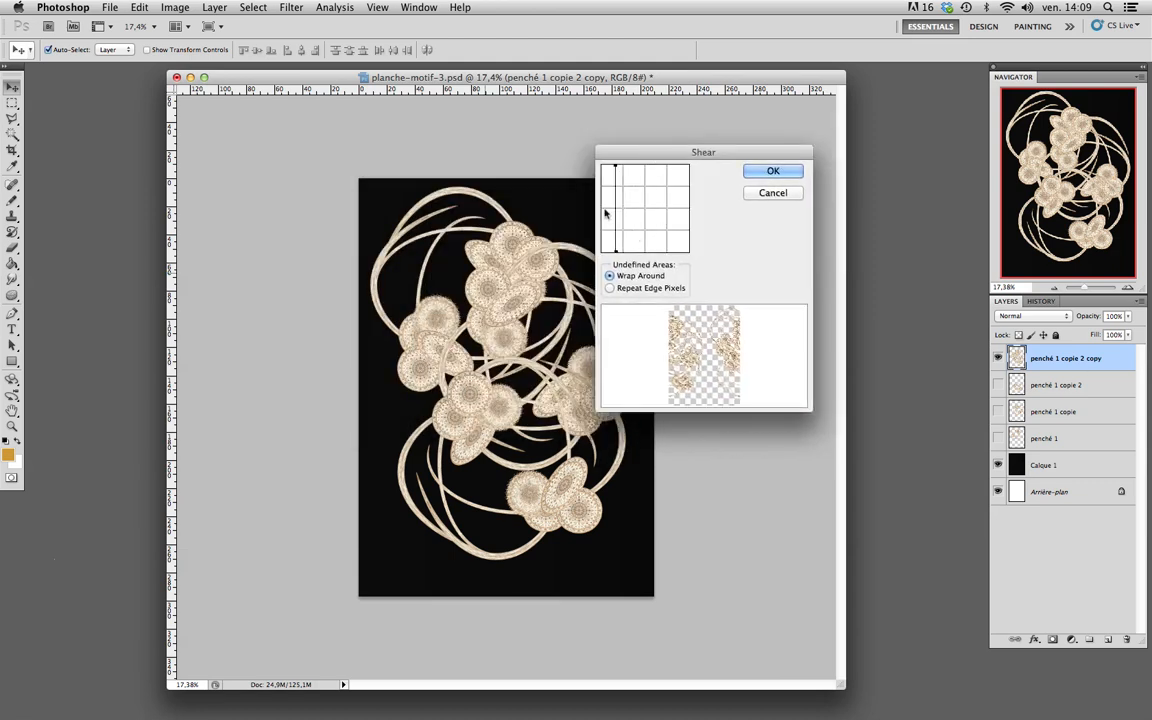
mouse_move(617, 172)
mouse_down()
mouse_move(670, 170)
mouse_move(614, 170)
mouse_up()
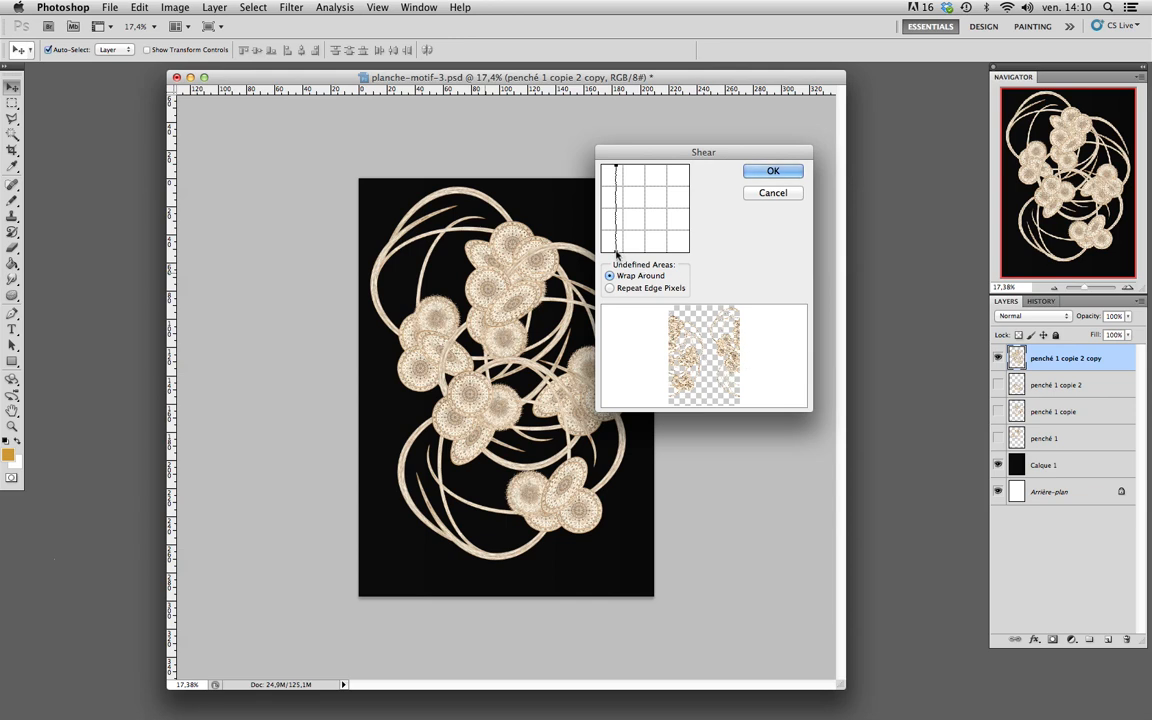
drag(616, 253, 615, 253)
drag(616, 167, 668, 167)
drag(617, 253, 668, 250)
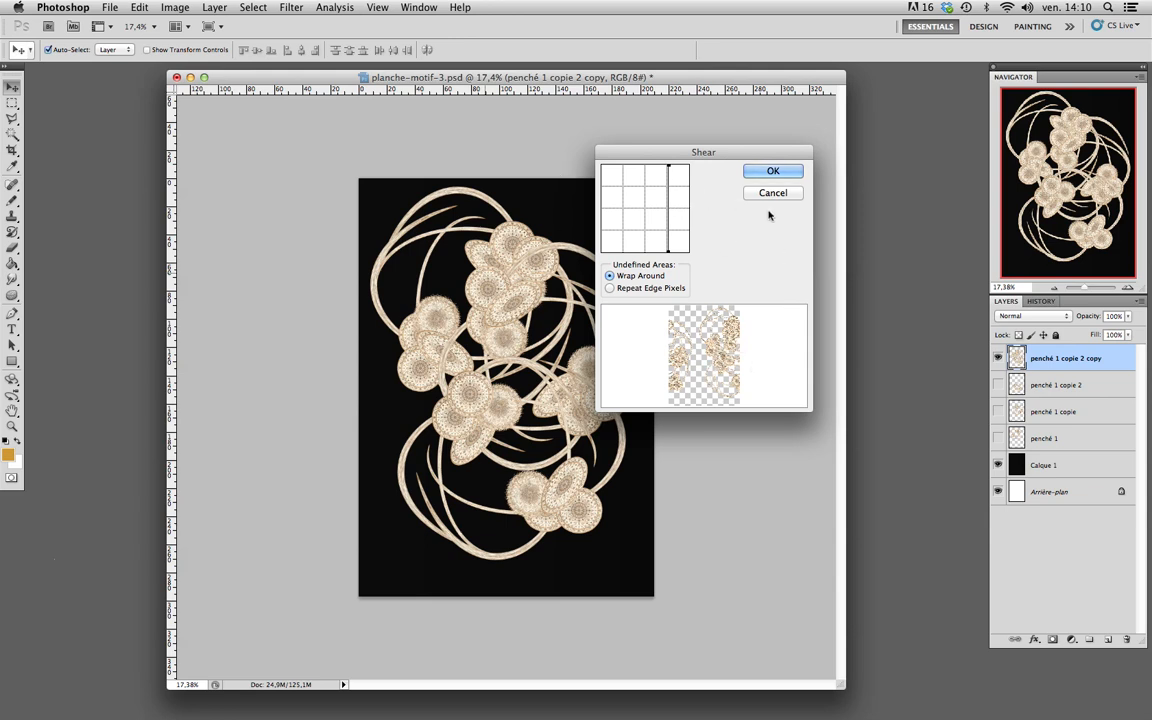
click(773, 173)
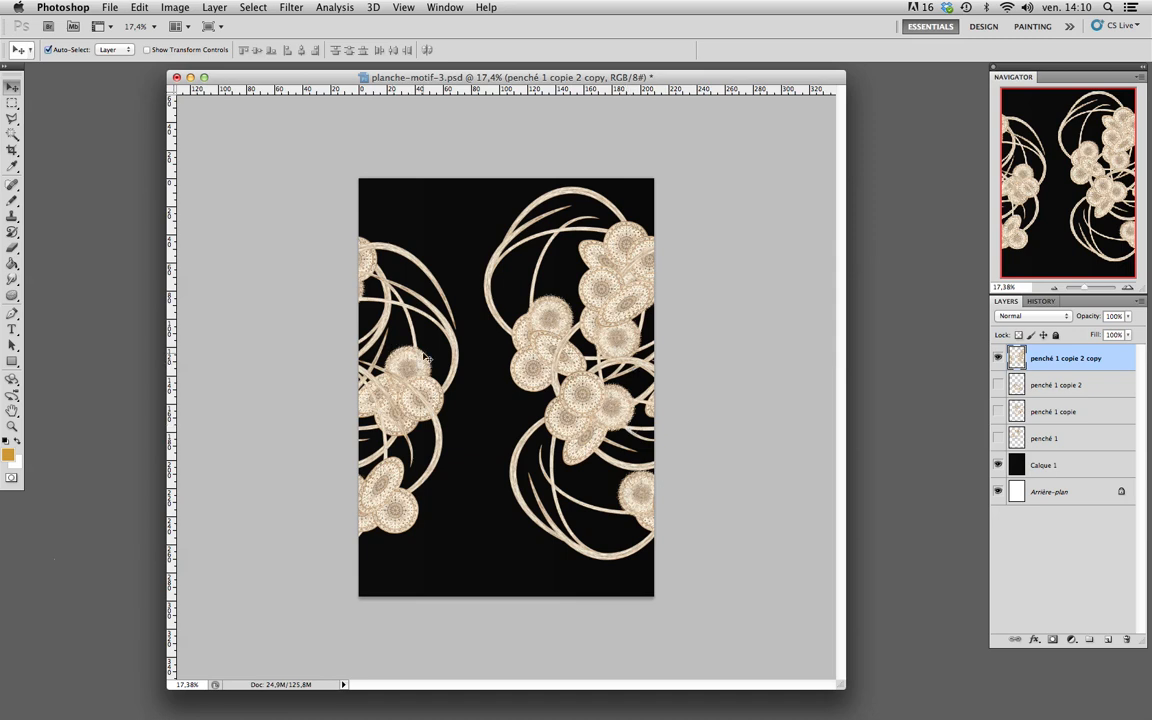
- Hide the sheared motif layer and show the three original penché 1 layers again
click(997, 358)
click(997, 358)
click(997, 358)
drag(1000, 386, 1002, 436)
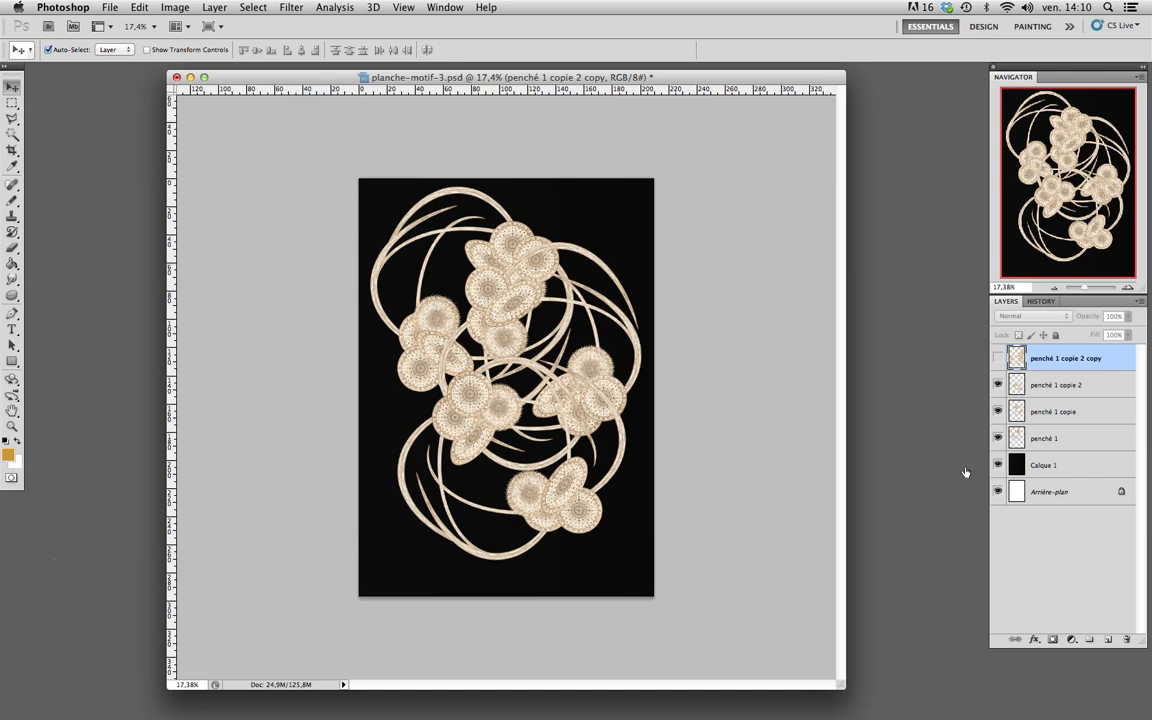
- Duplicate the three original penché 1 motif layers again, leaving out the hidden sheared layer
click(1060, 385)
shift+click(1065, 411)
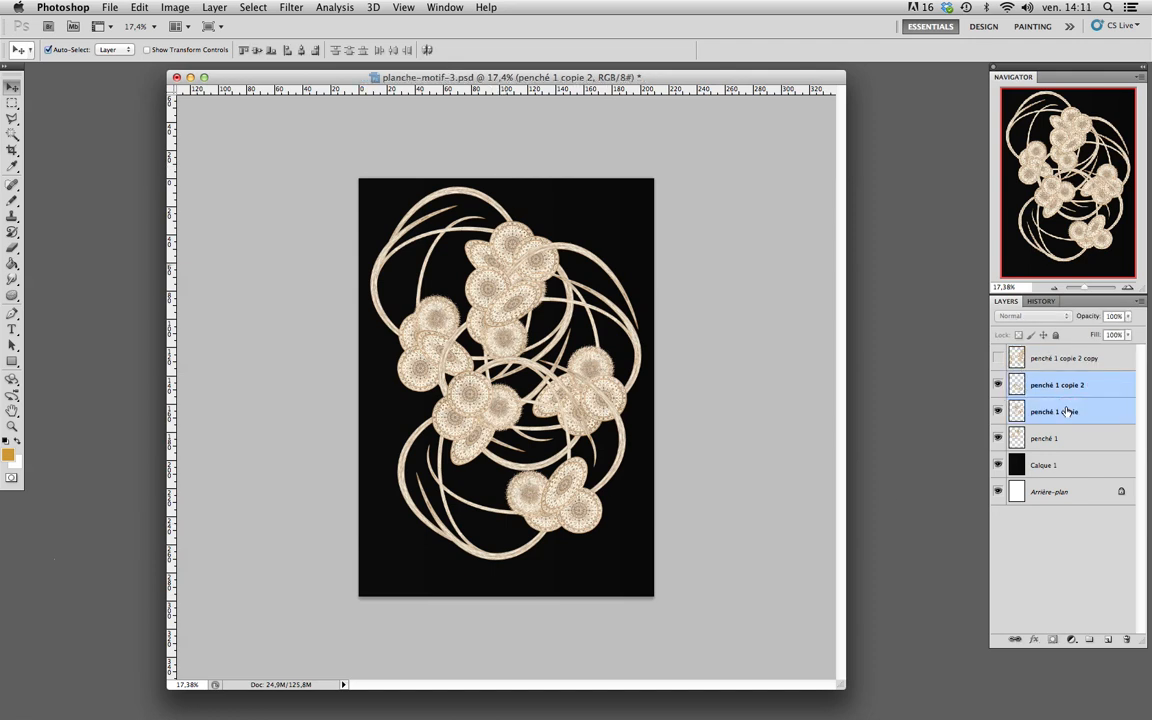
shift+click(1077, 437)
drag(1077, 437, 1110, 639)
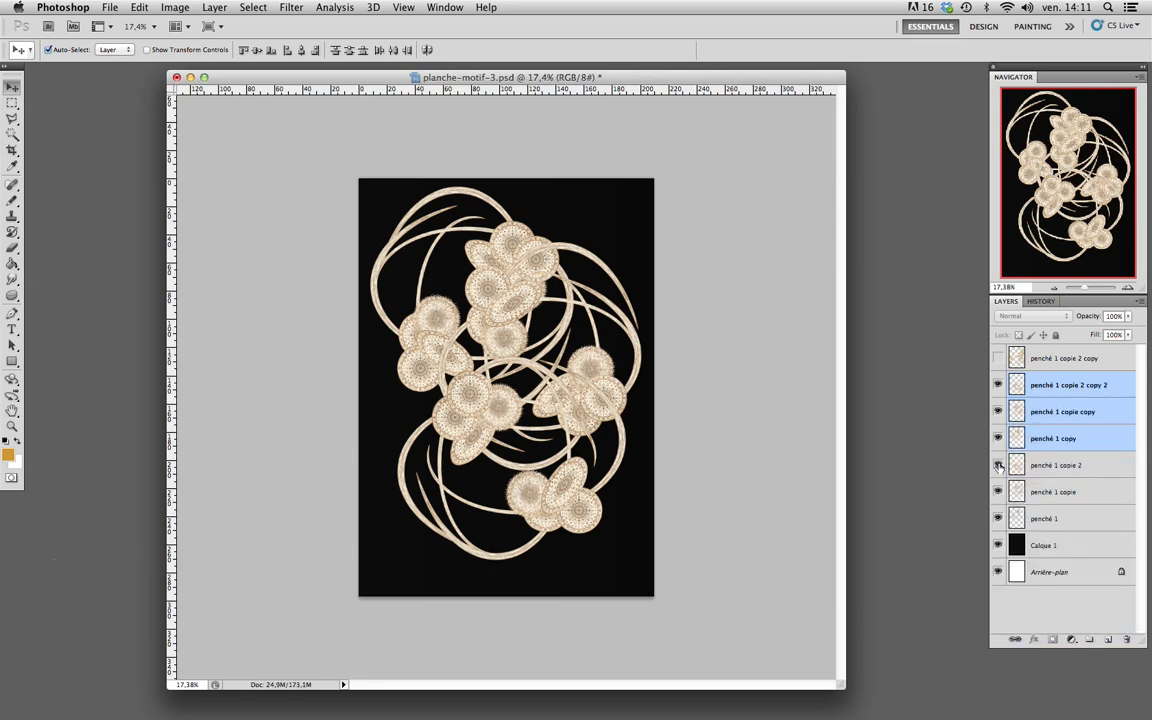
- Hide the originals and merge the new set of duplicates into one layer, comparing the canvas with and without it
drag(997, 466, 999, 518)
key(super+e)
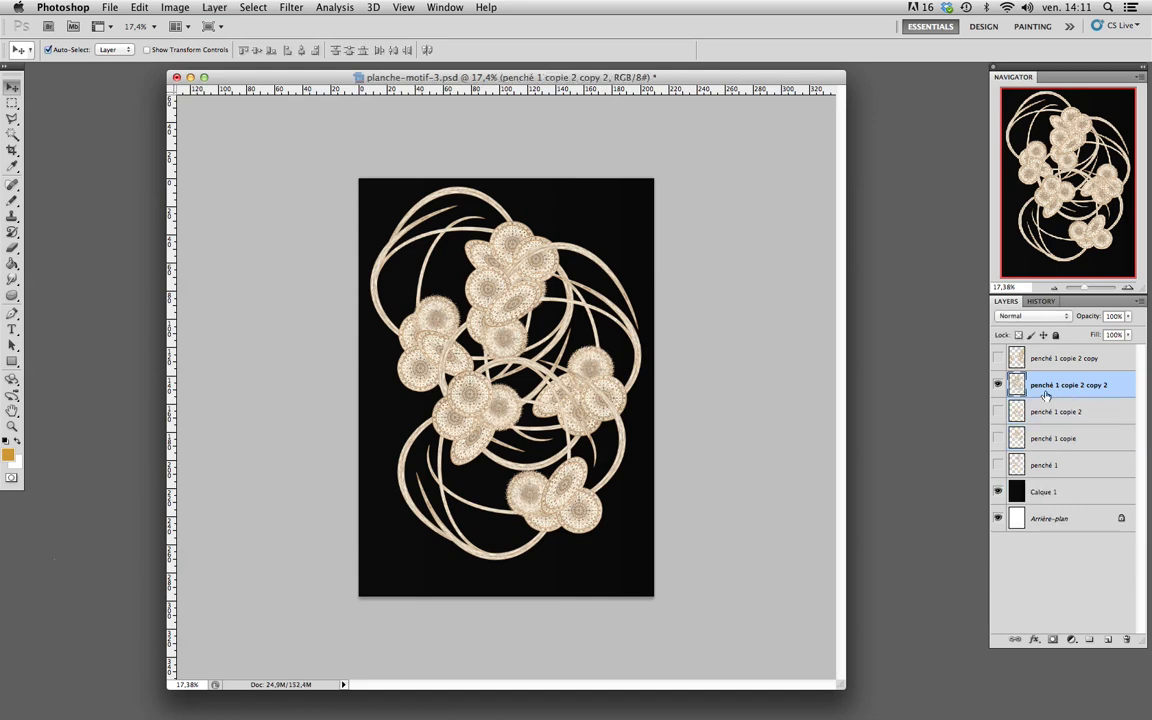
click(997, 384)
click(997, 384)
click(997, 384)
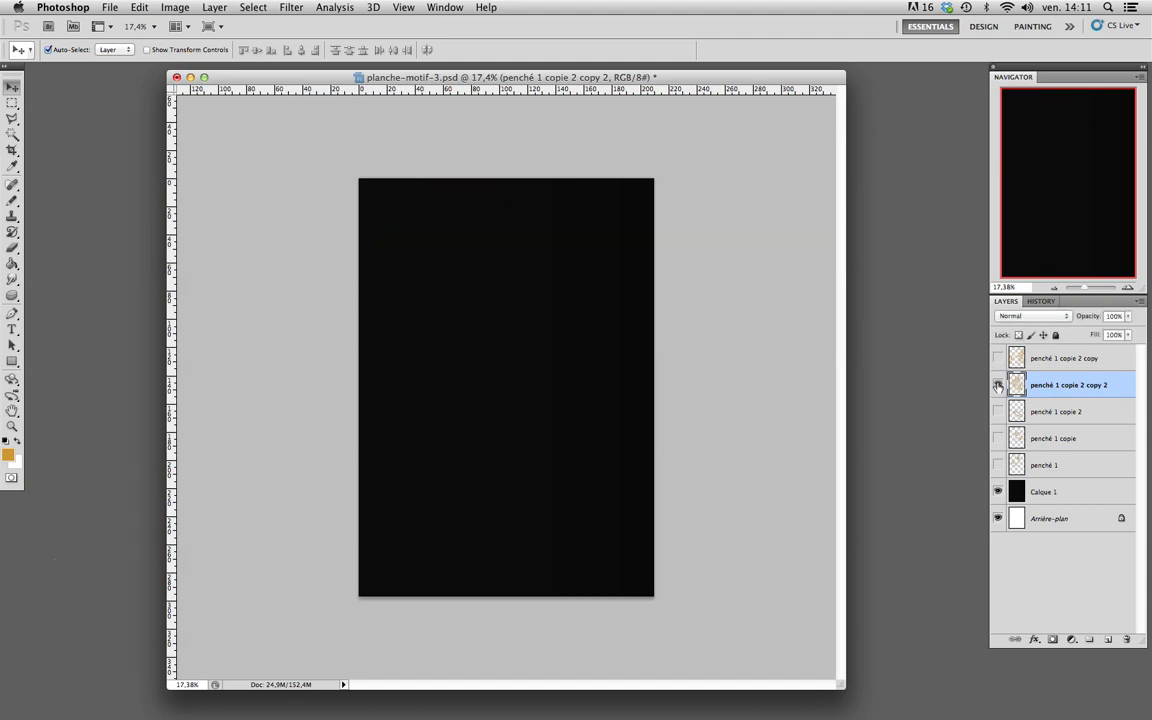
click(997, 384)
click(997, 384)
click(997, 384)
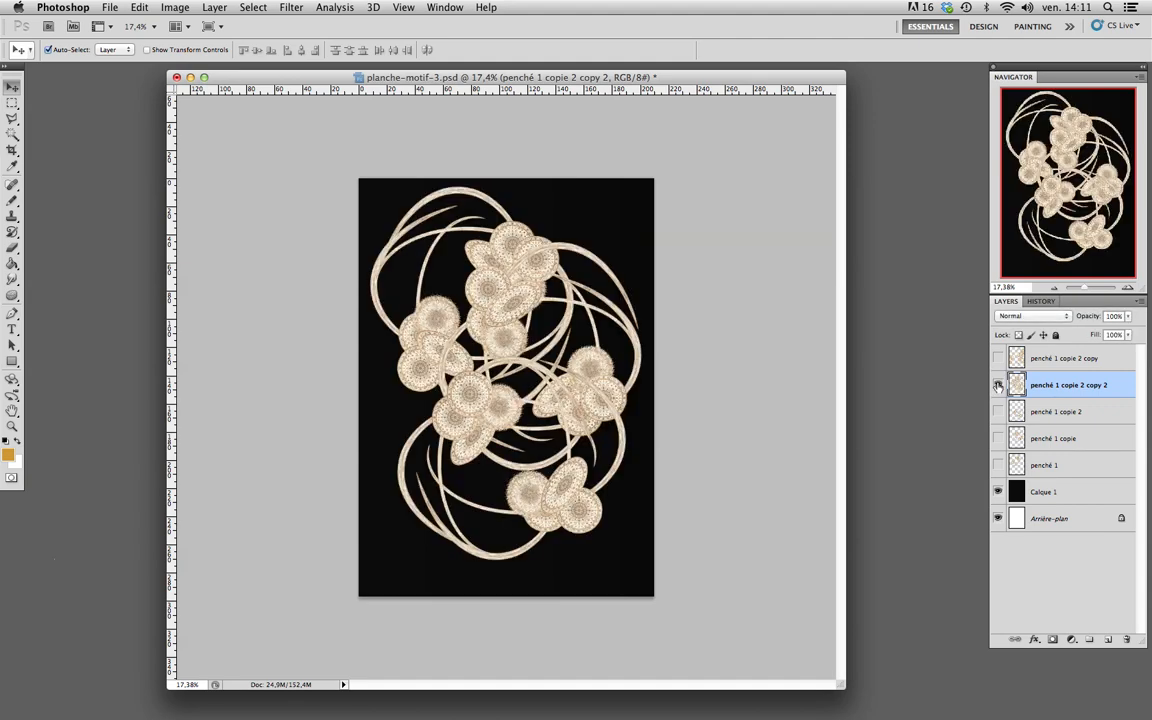
click(997, 384)
click(997, 384)
- Try reapplying the last Shear filter to the newly merged motif layer and undo it
click(289, 8)
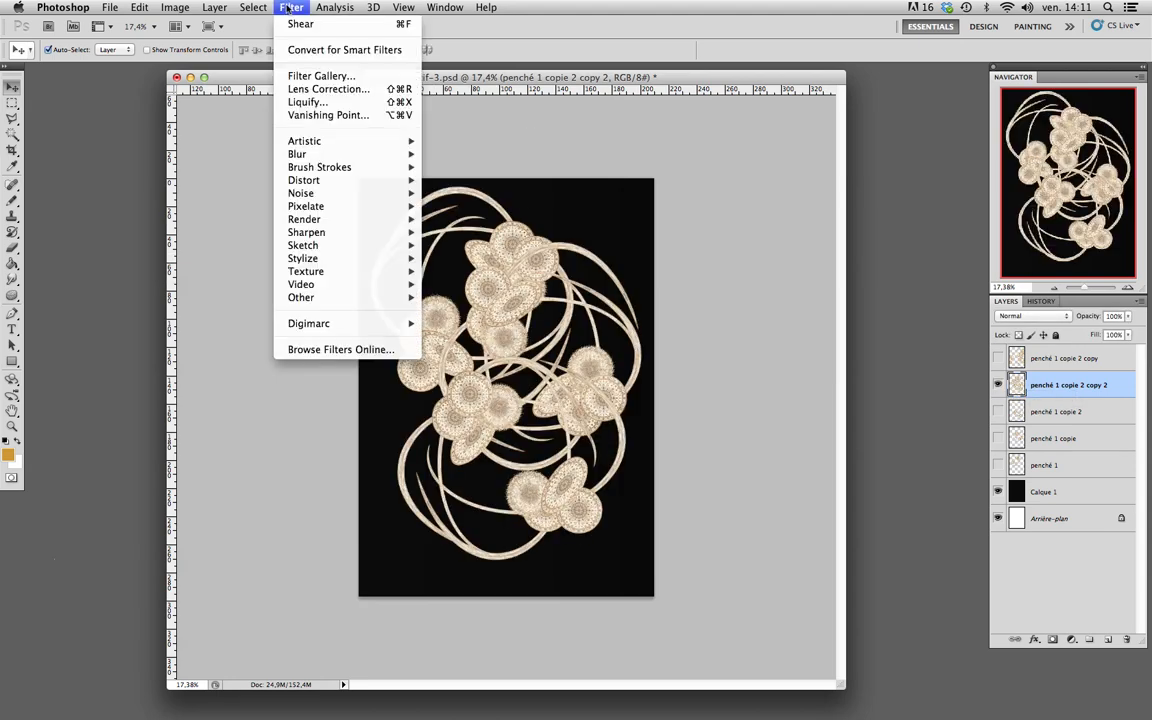
click(293, 23)
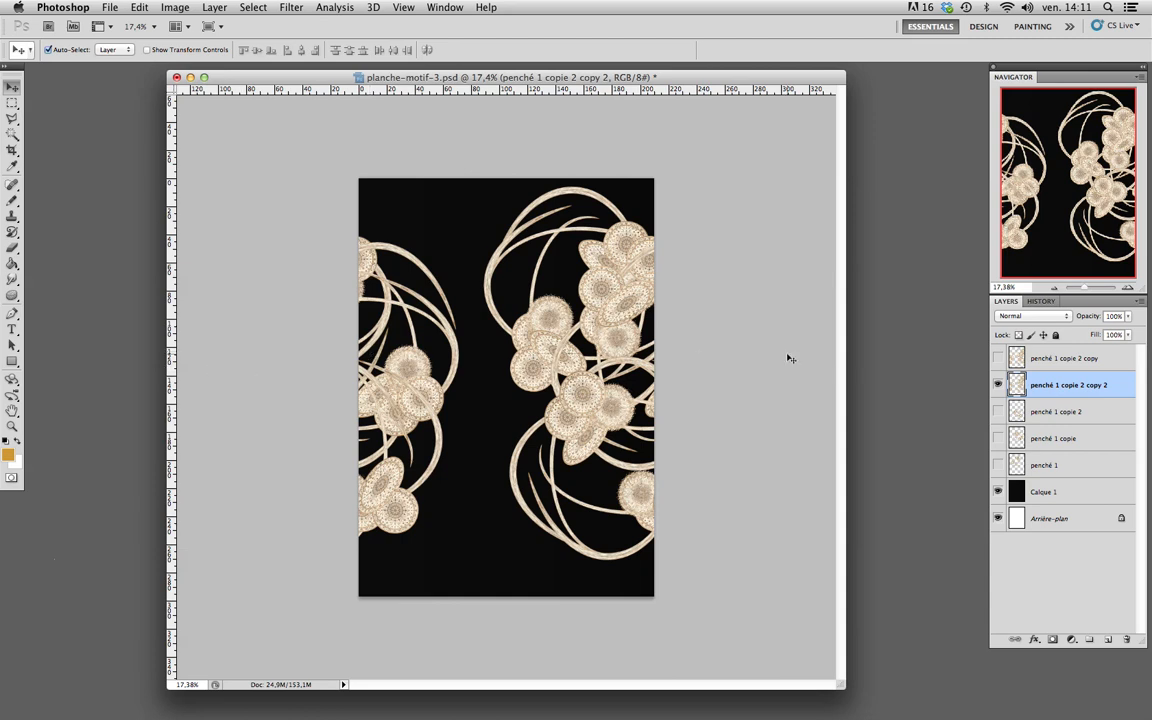
key(super+z)
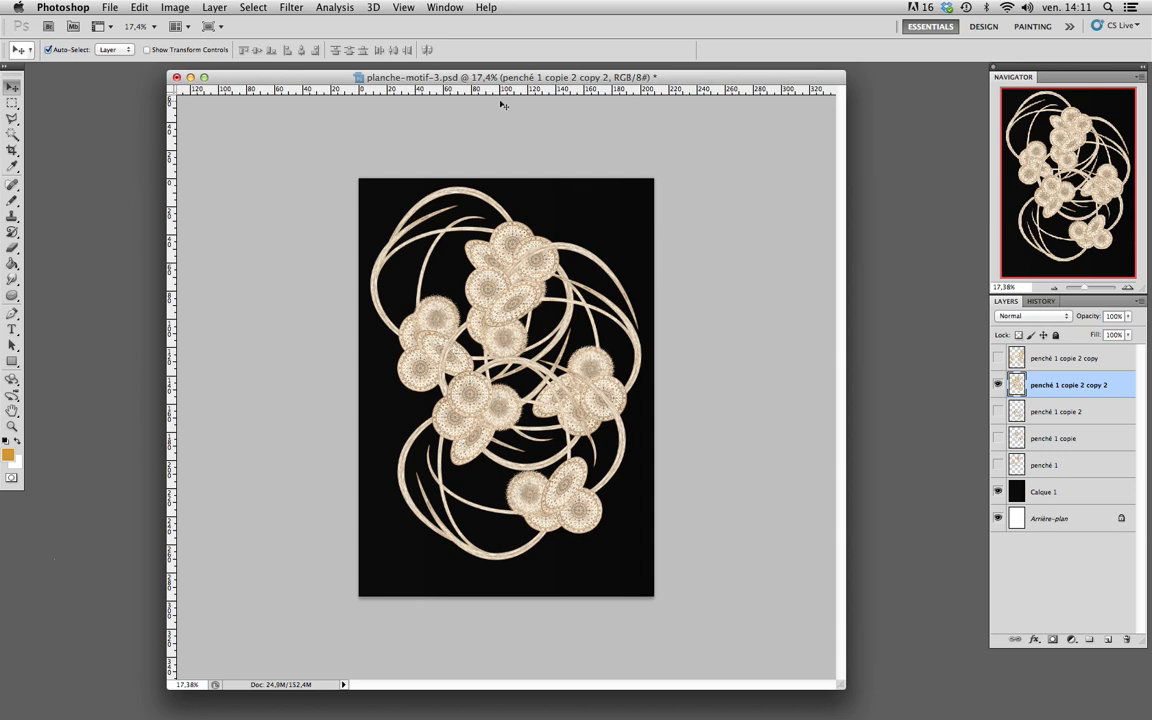
- Rotate the whole image 90° clockwise
click(175, 8)
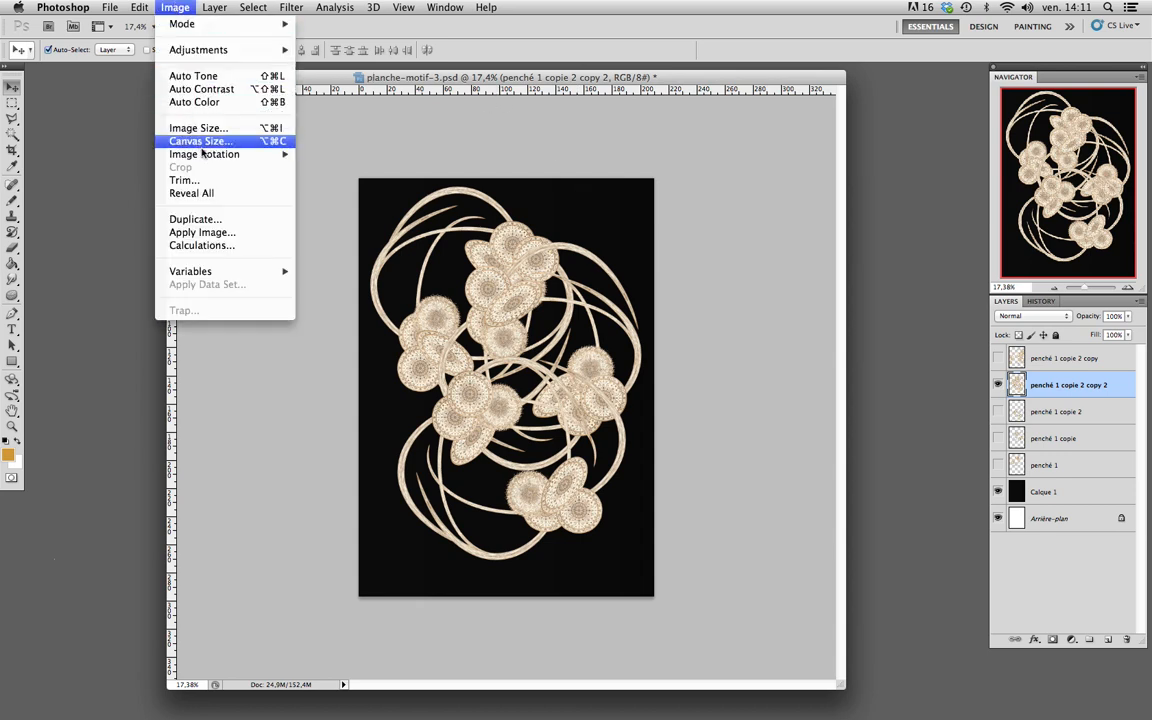
mouse_move(240, 154)
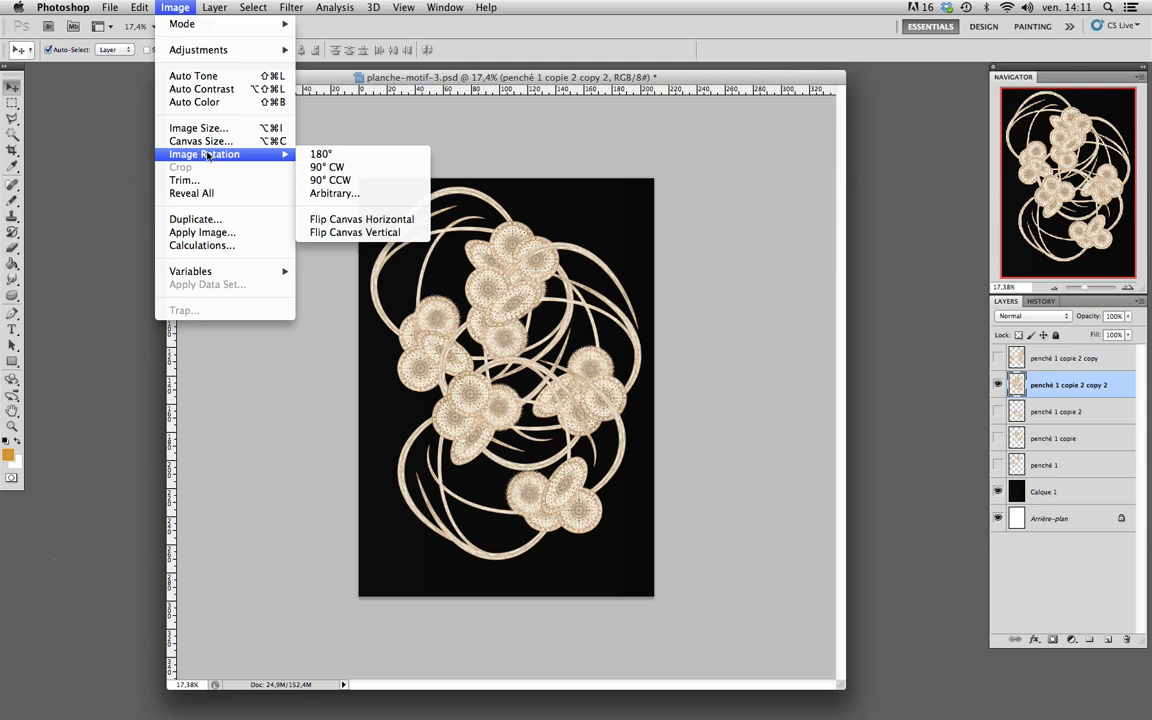
click(368, 171)
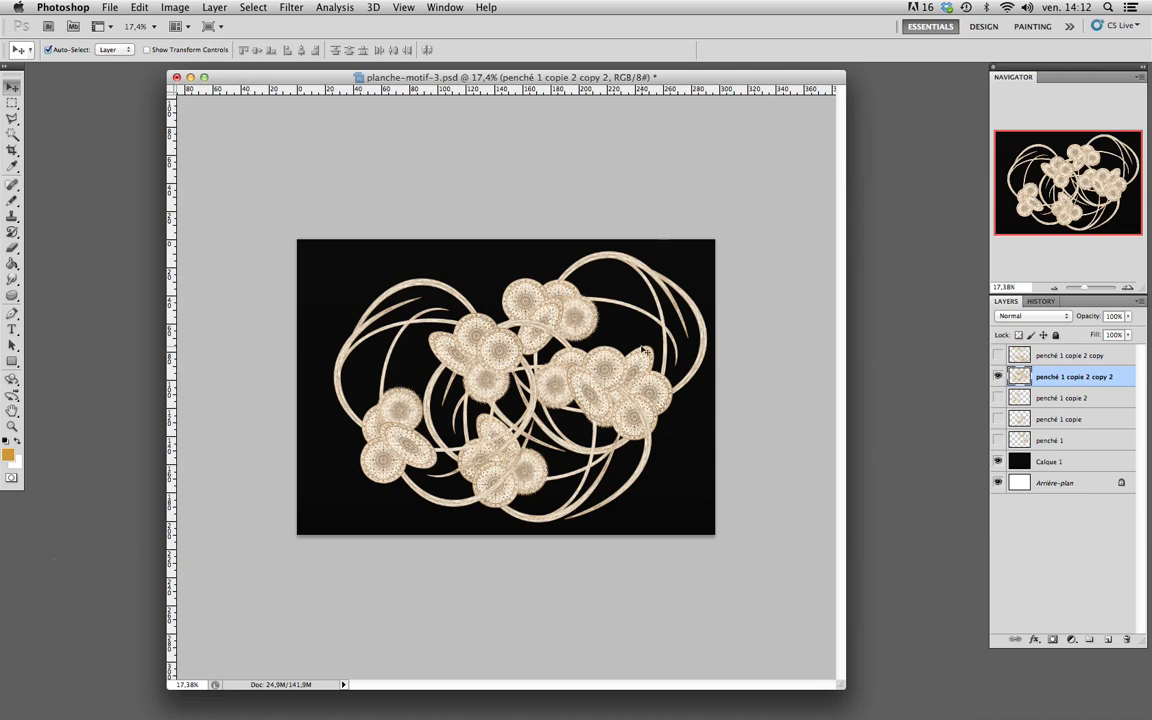
- Scale the merged motif layer to 50% width and 50% height and move it about 40 mm to the right on the canvas
key(super+t)
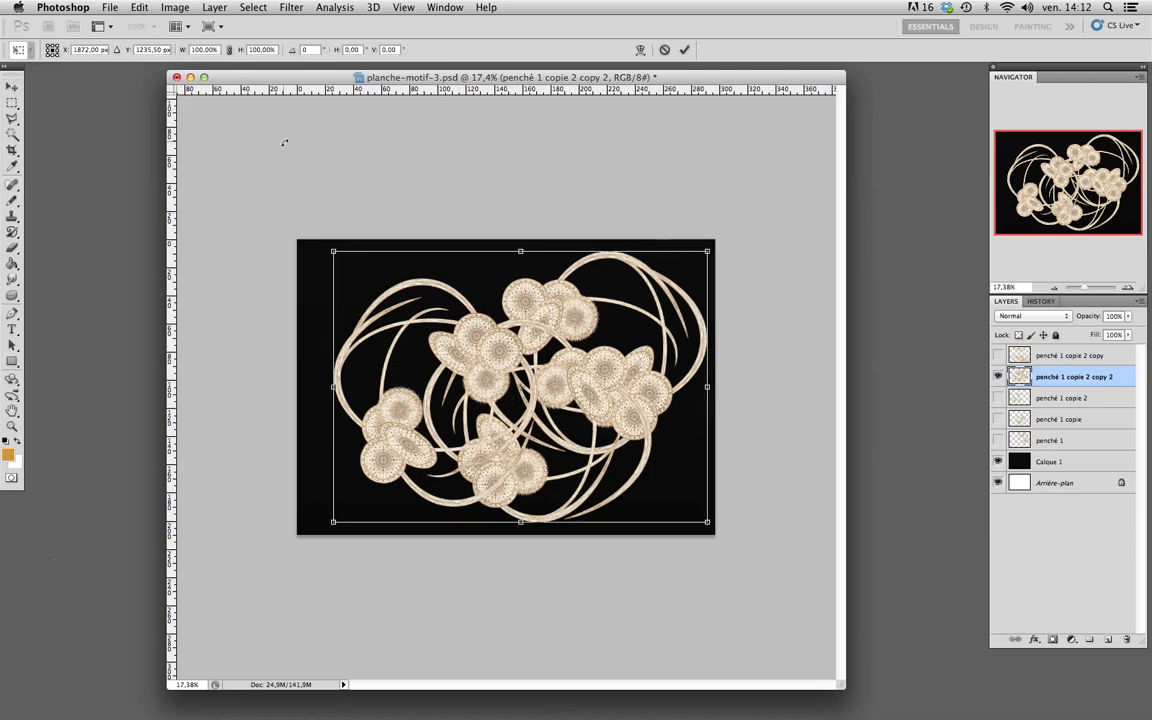
click(202, 49)
text(50)
key(Return)
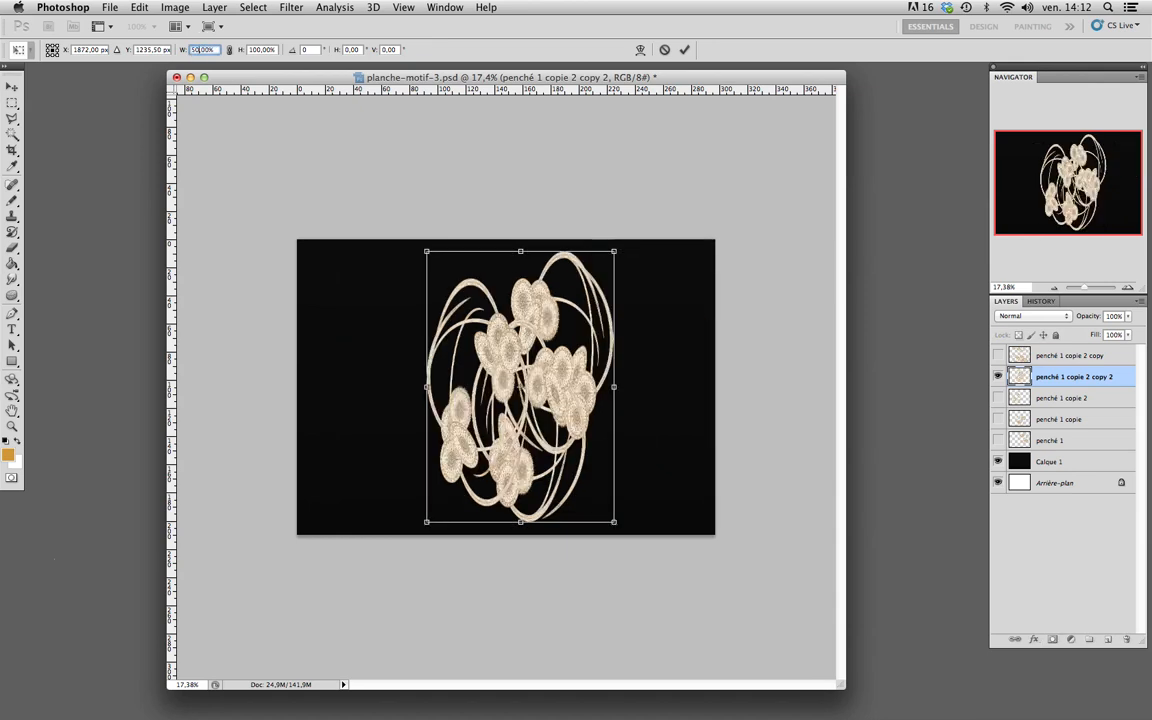
key(Tab)
text(50)
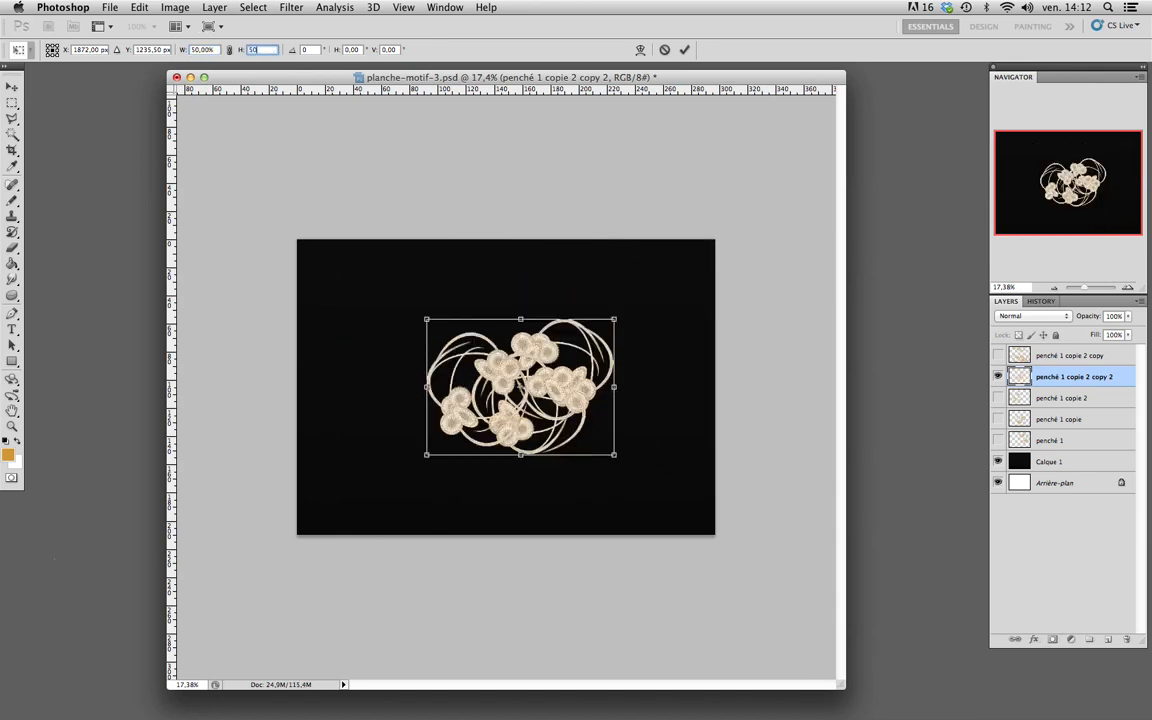
key(Return)
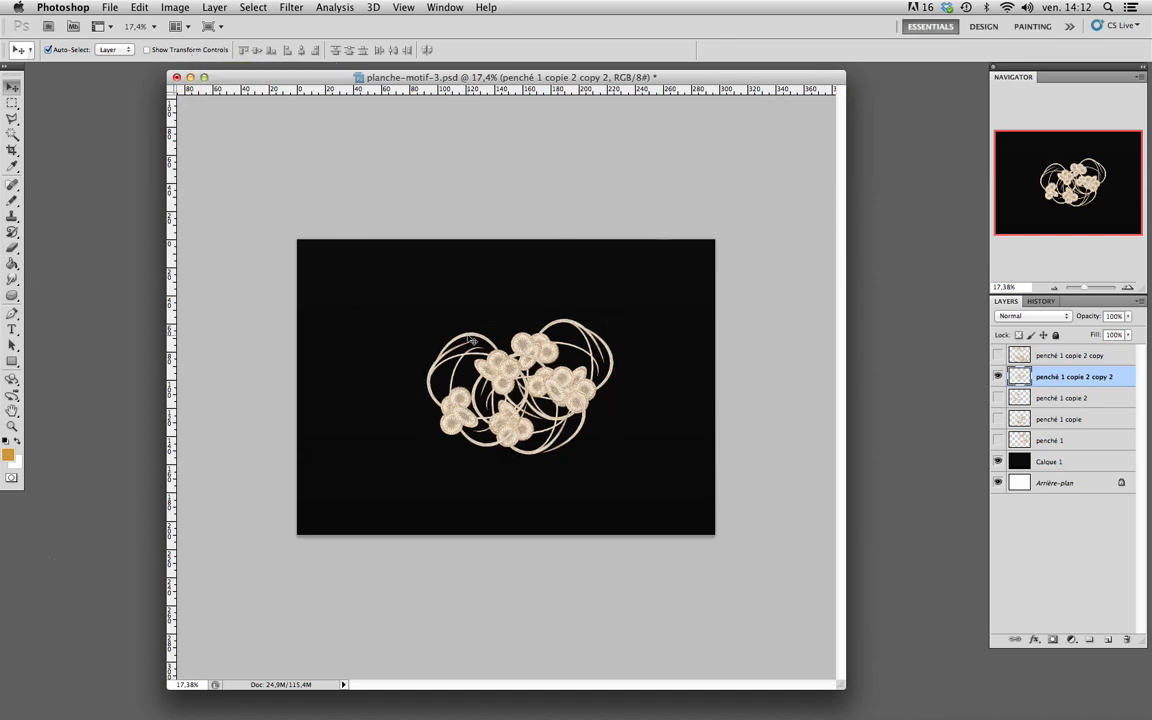
drag(506, 375, 563, 373)
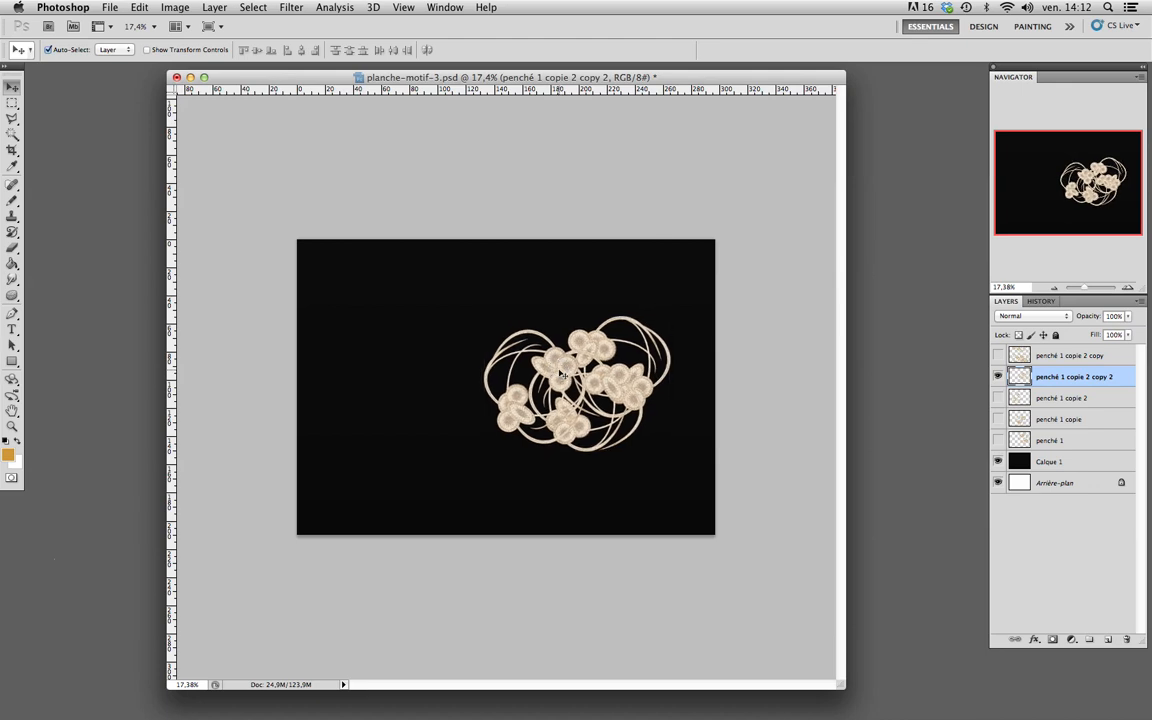
- Open the Shear filter with Wrap Around and shift both ends of the shear line to the grid's right edge
click(292, 8)
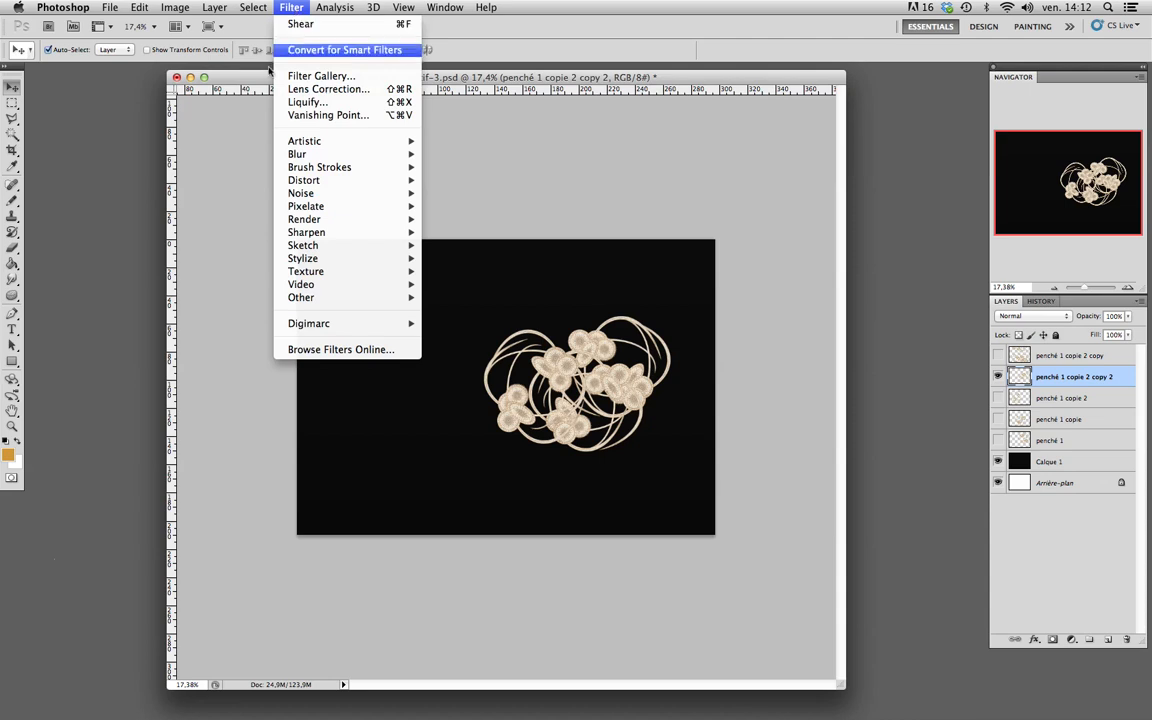
mouse_move(312, 206)
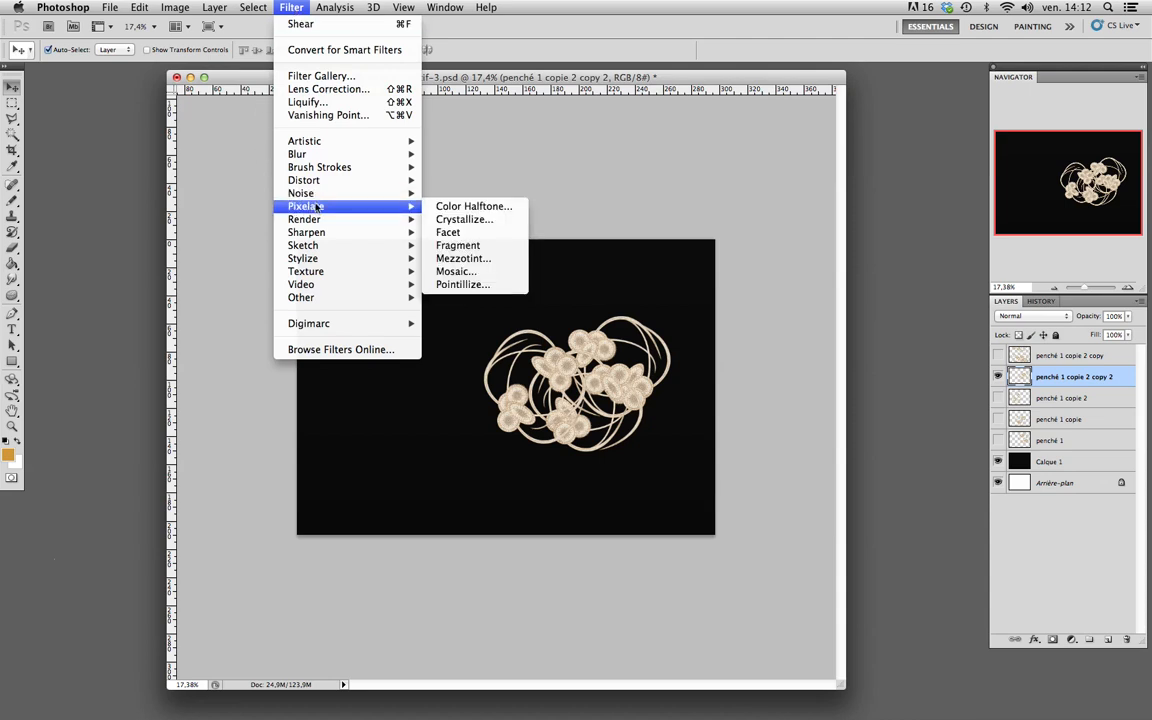
mouse_move(320, 182)
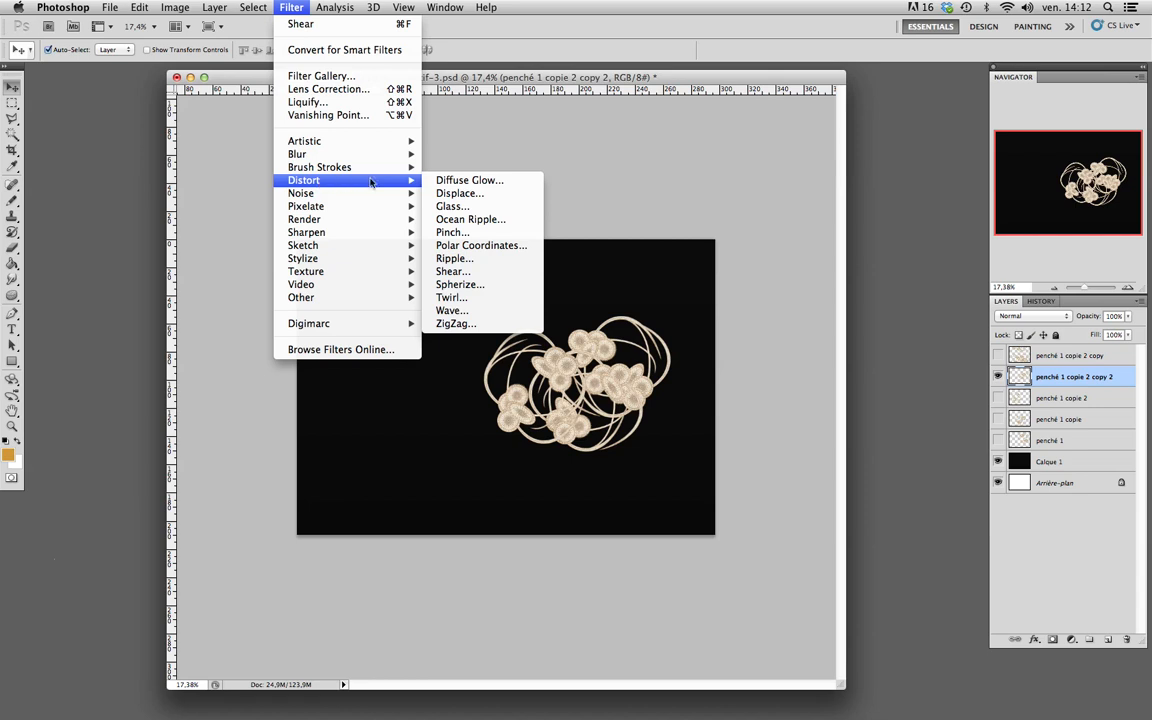
click(488, 276)
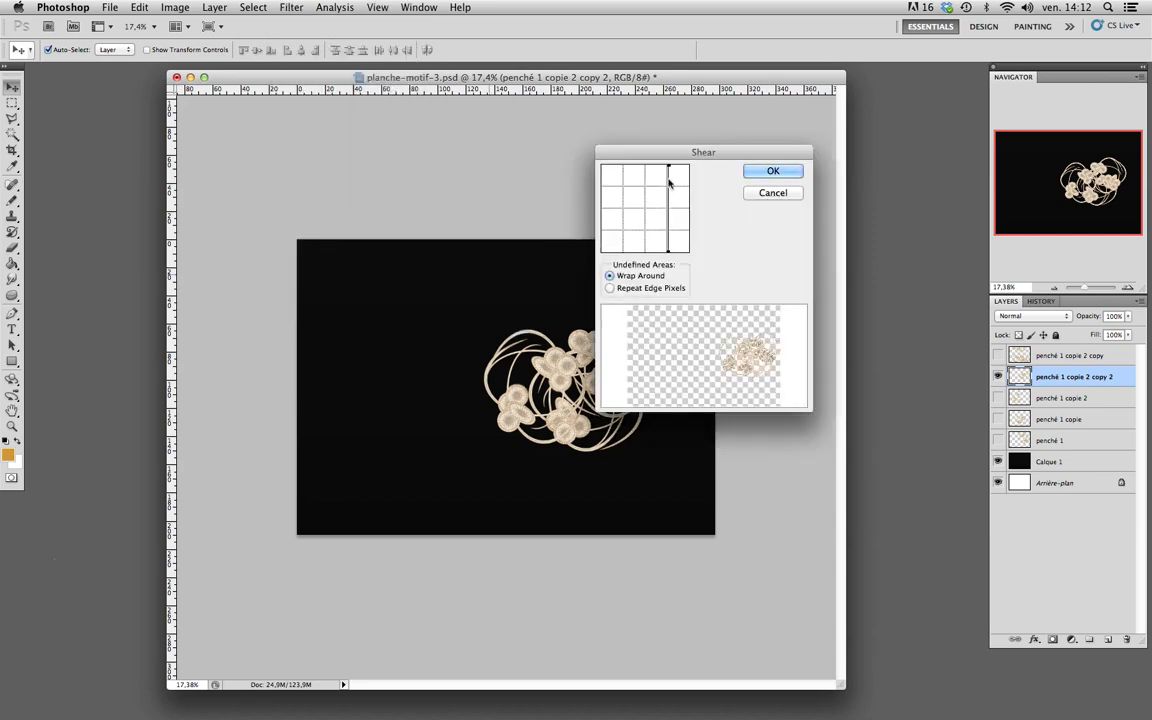
drag(669, 165, 689, 164)
drag(669, 254, 695, 250)
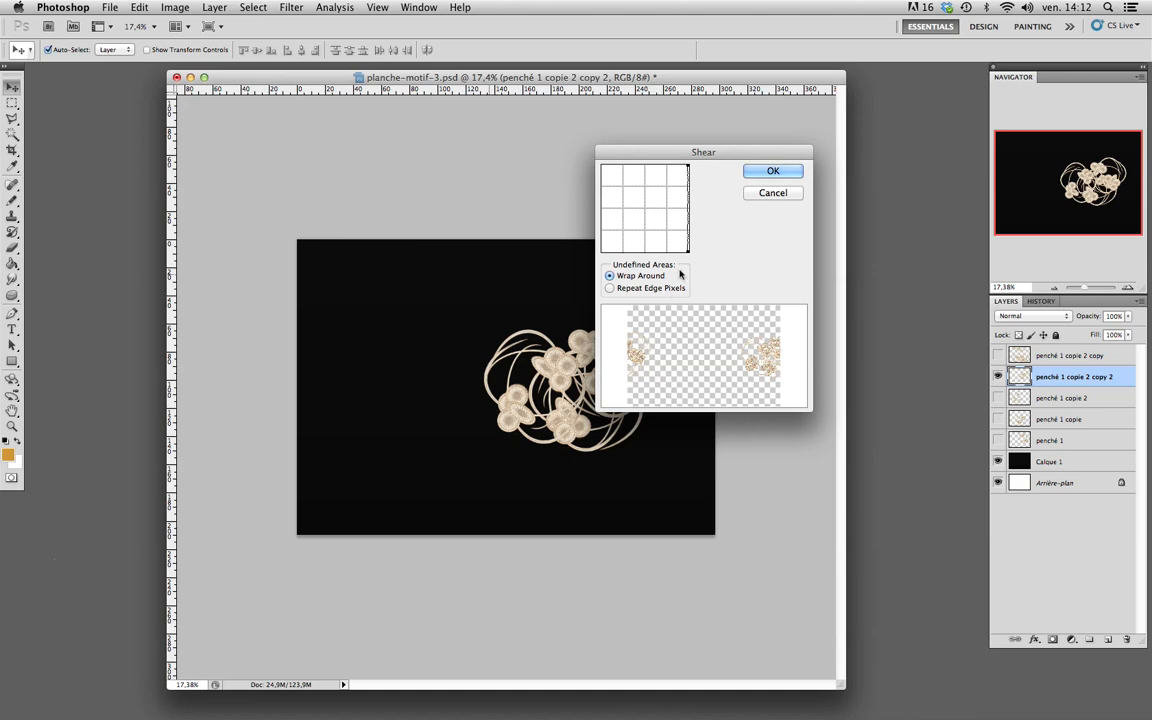
- Try slanting the shear line diagonally, and return both of its ends to the grid's right edge
drag(687, 250, 590, 250)
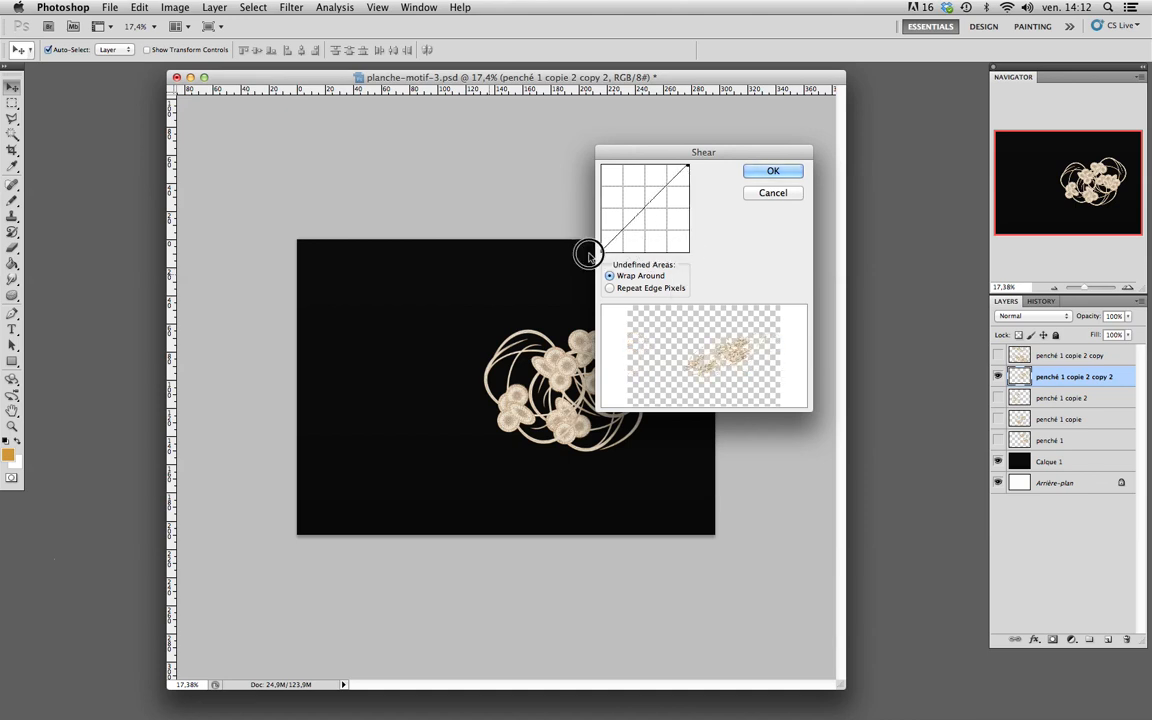
drag(687, 170, 576, 162)
drag(649, 165, 694, 160)
drag(605, 251, 698, 258)
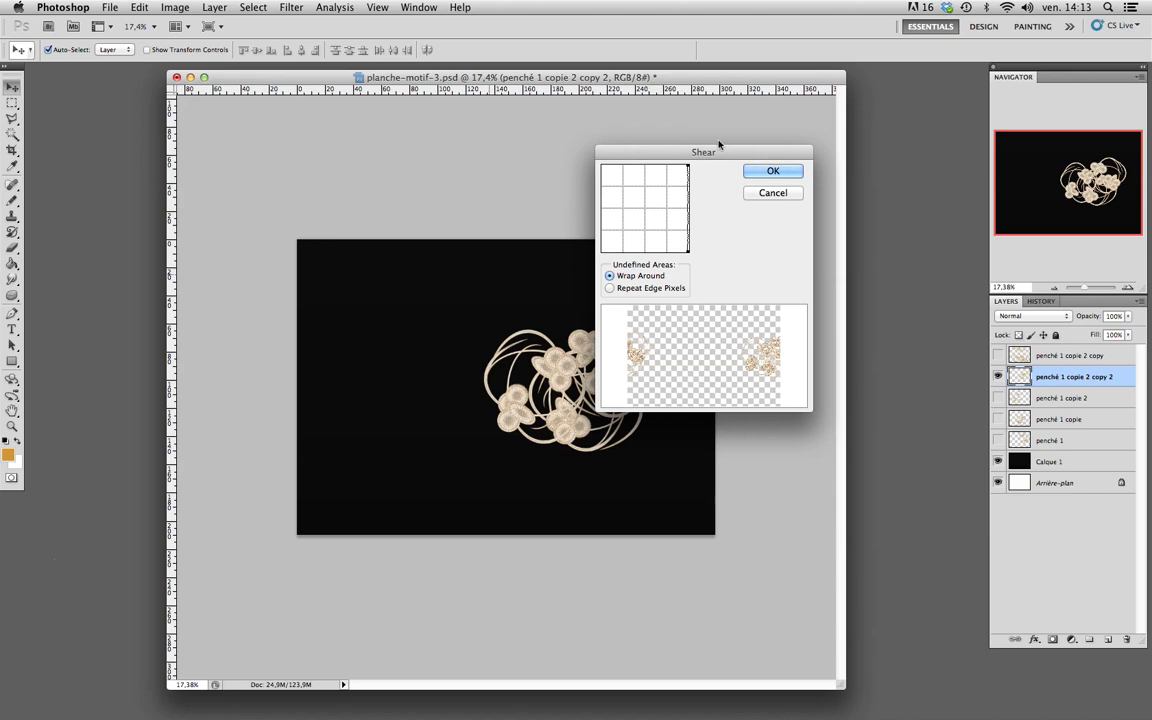
- Apply the Wrap Around shear to the reduced motif and rotate the whole image 90° counterclockwise
drag(720, 151, 528, 157)
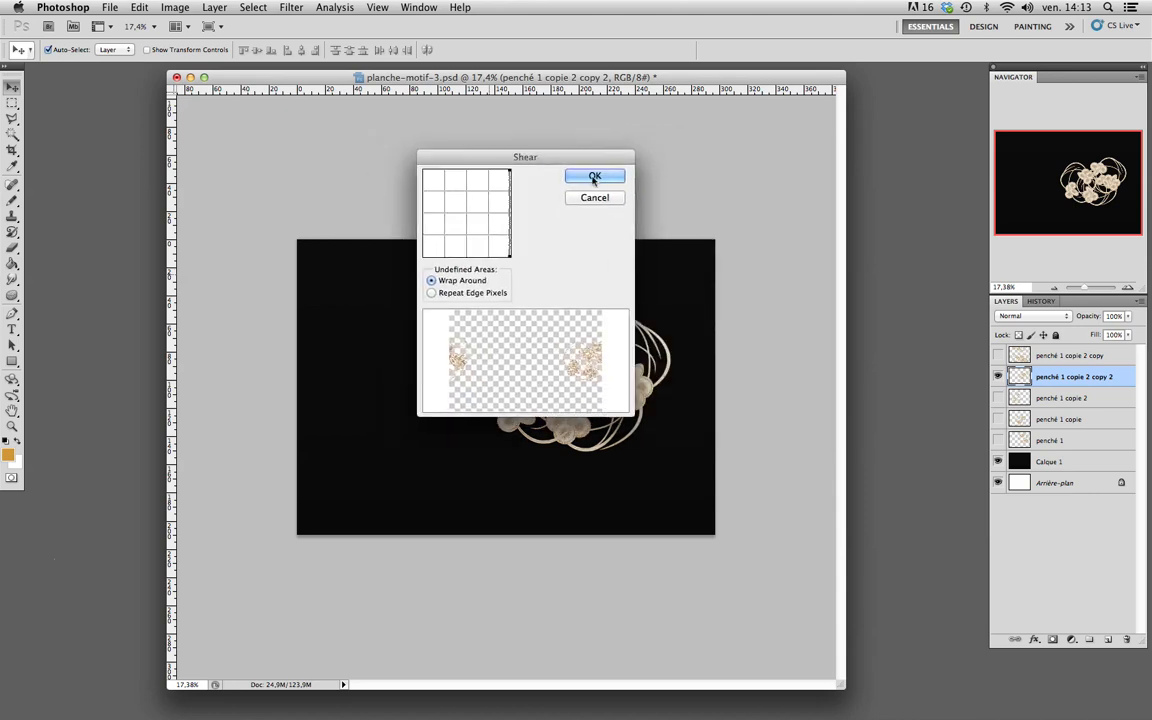
click(590, 176)
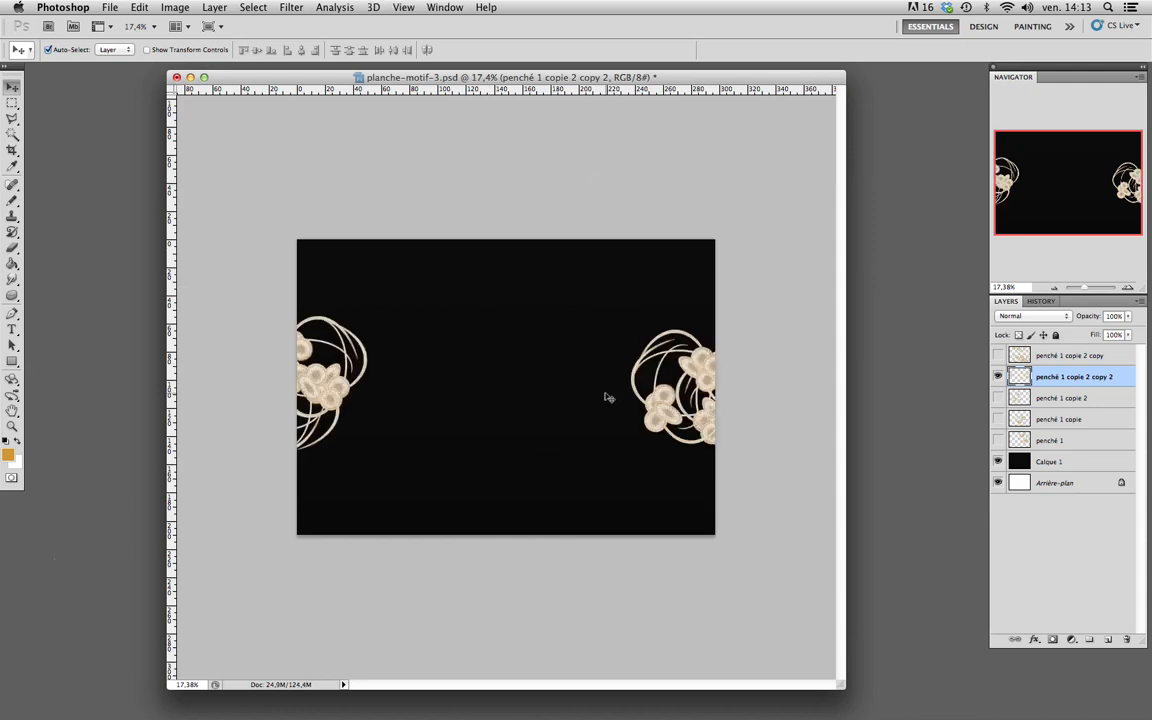
click(166, 7)
mouse_move(187, 155)
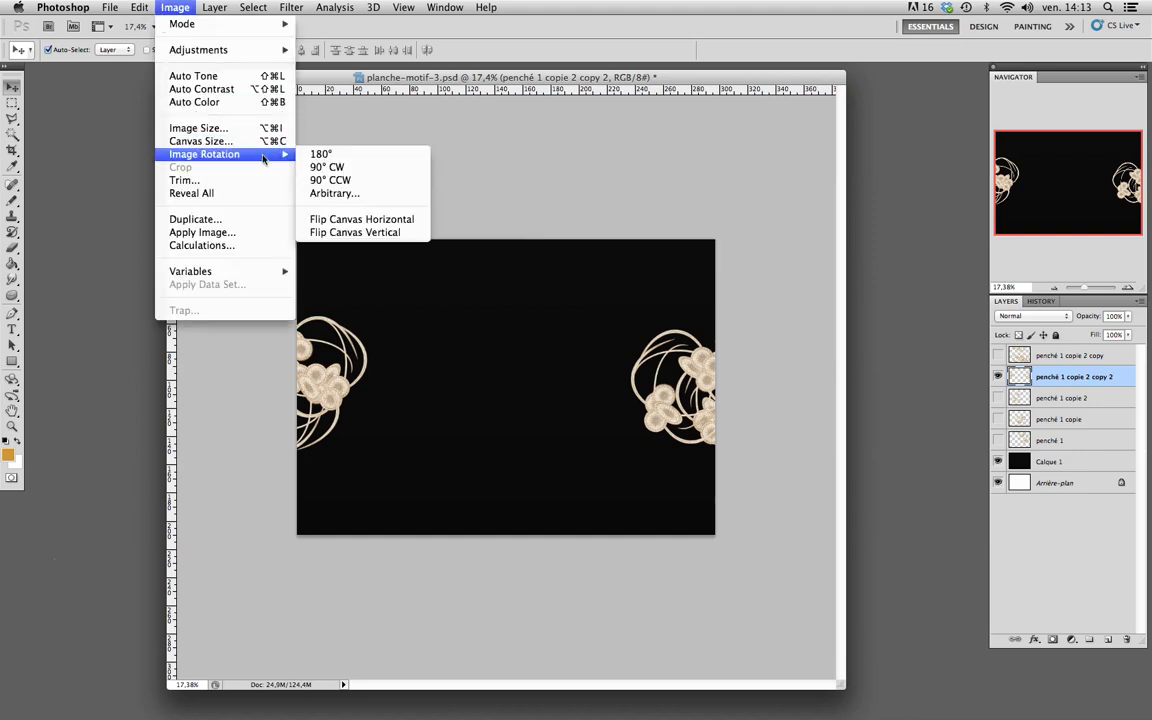
click(382, 181)
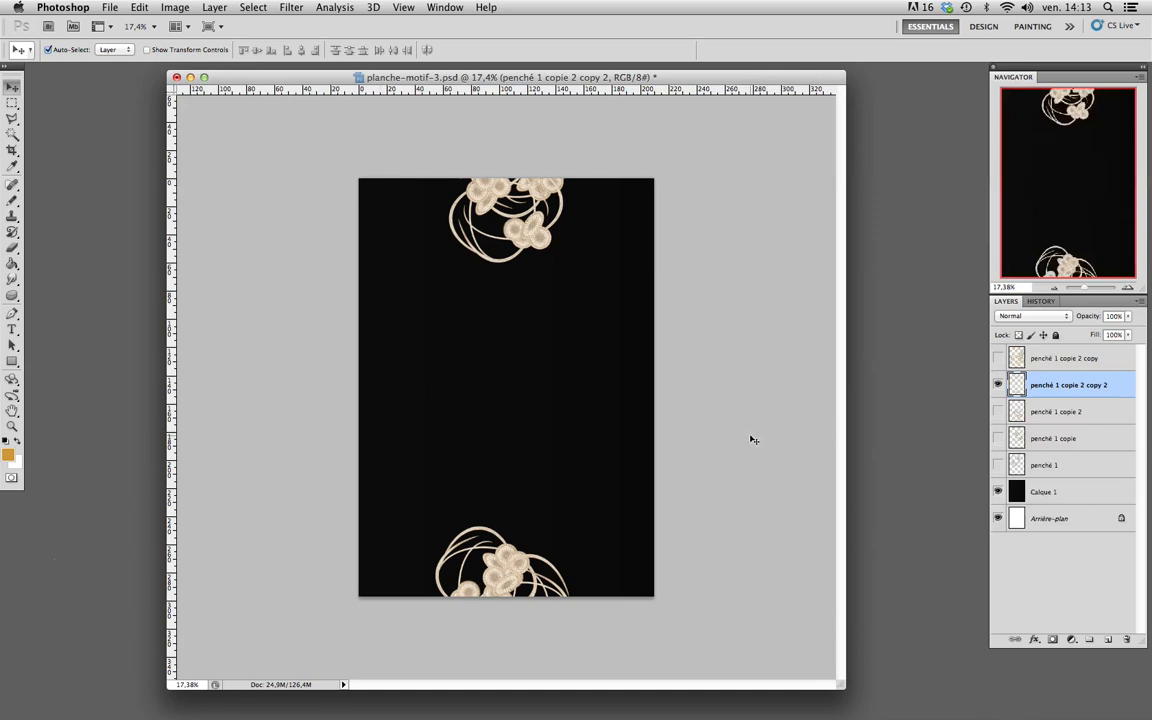
- Show the hidden large sheared motif layer, compare it with the small one, and merge the two into one layer
click(998, 358)
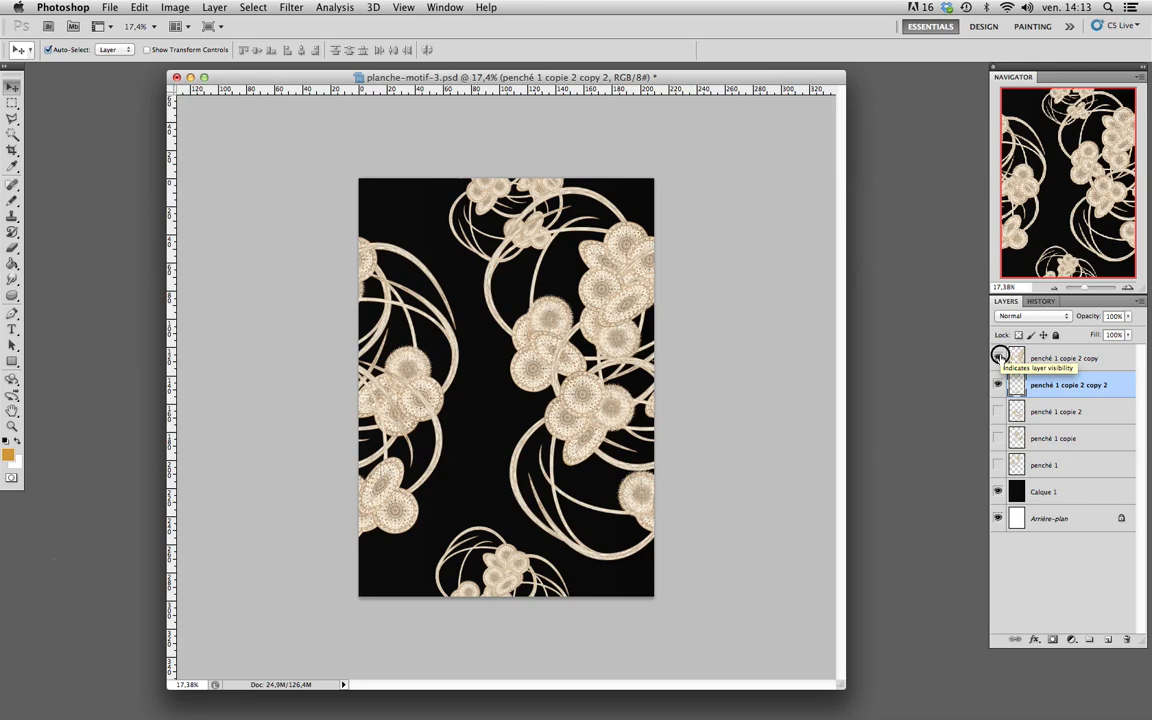
click(998, 358)
click(998, 358)
click(998, 358)
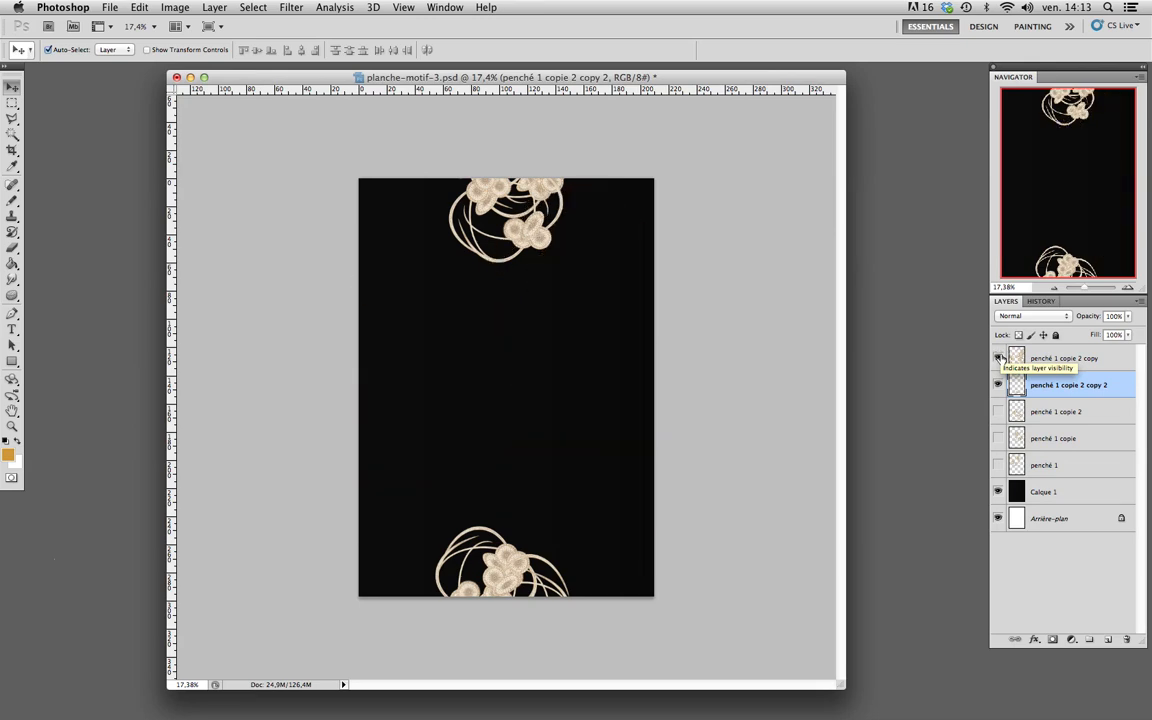
click(998, 358)
click(998, 385)
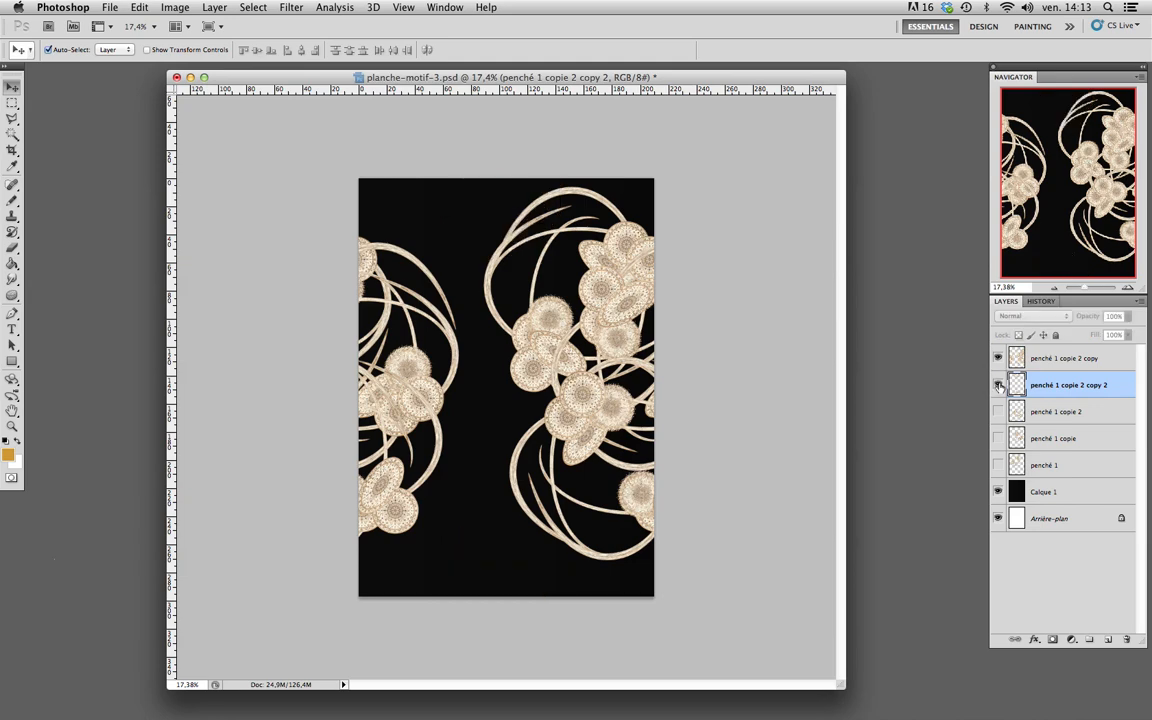
click(998, 385)
click(998, 385)
click(998, 385)
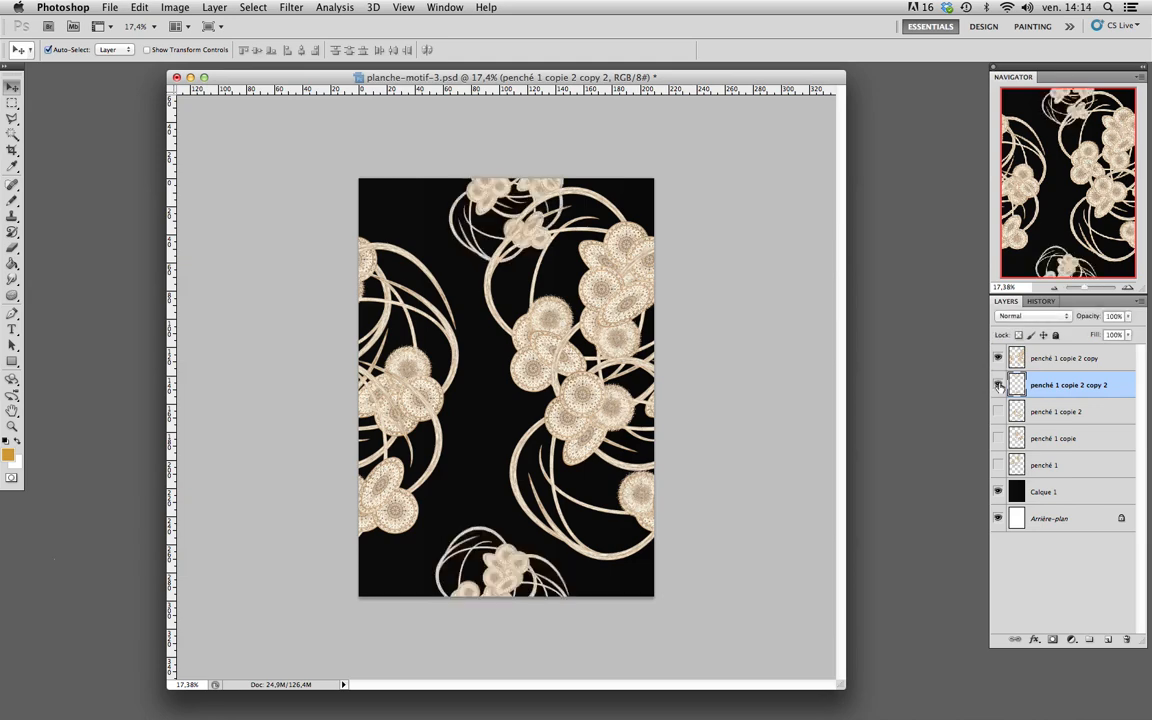
click(998, 385)
click(998, 385)
shift+click(1066, 361)
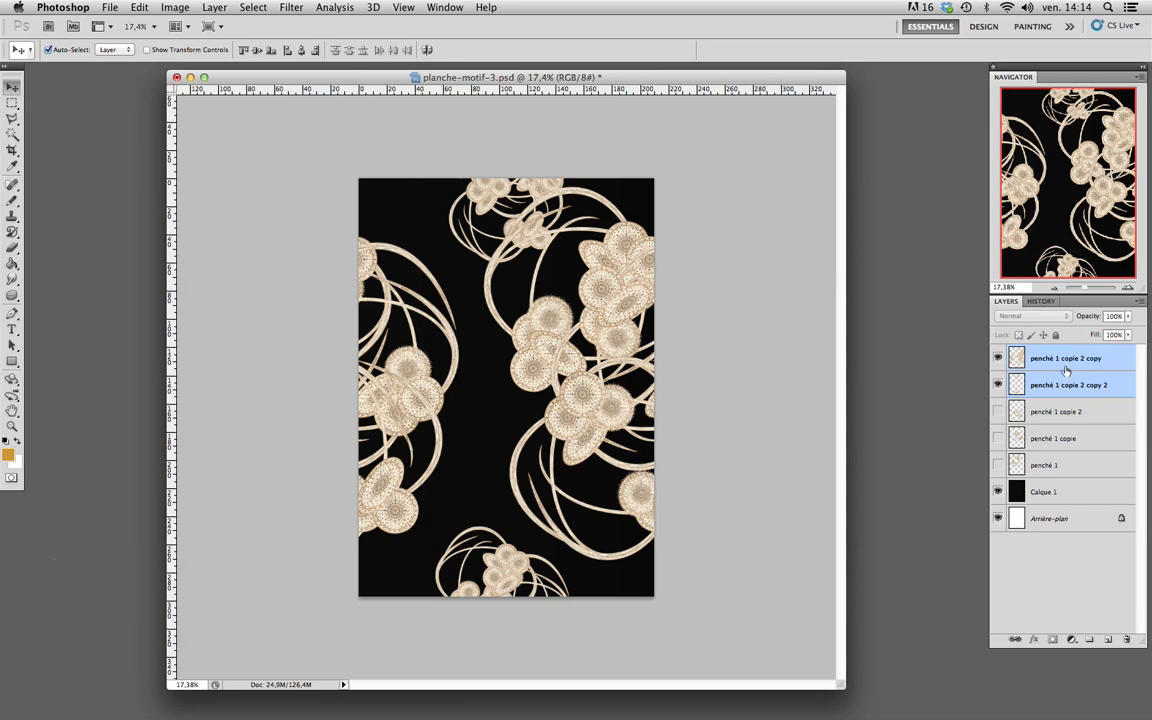
key(super+e)
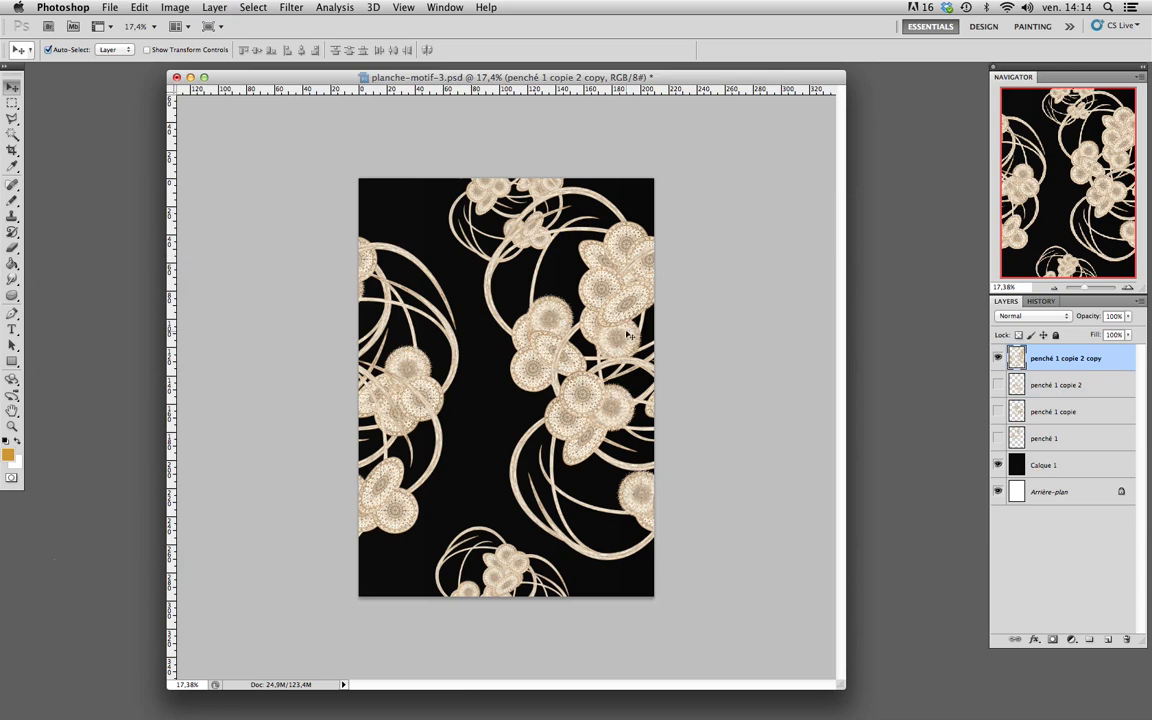
- Scale the merged pattern layer to 50% width and 50% height and align it with the canvas's top-left corner
key(super+t)
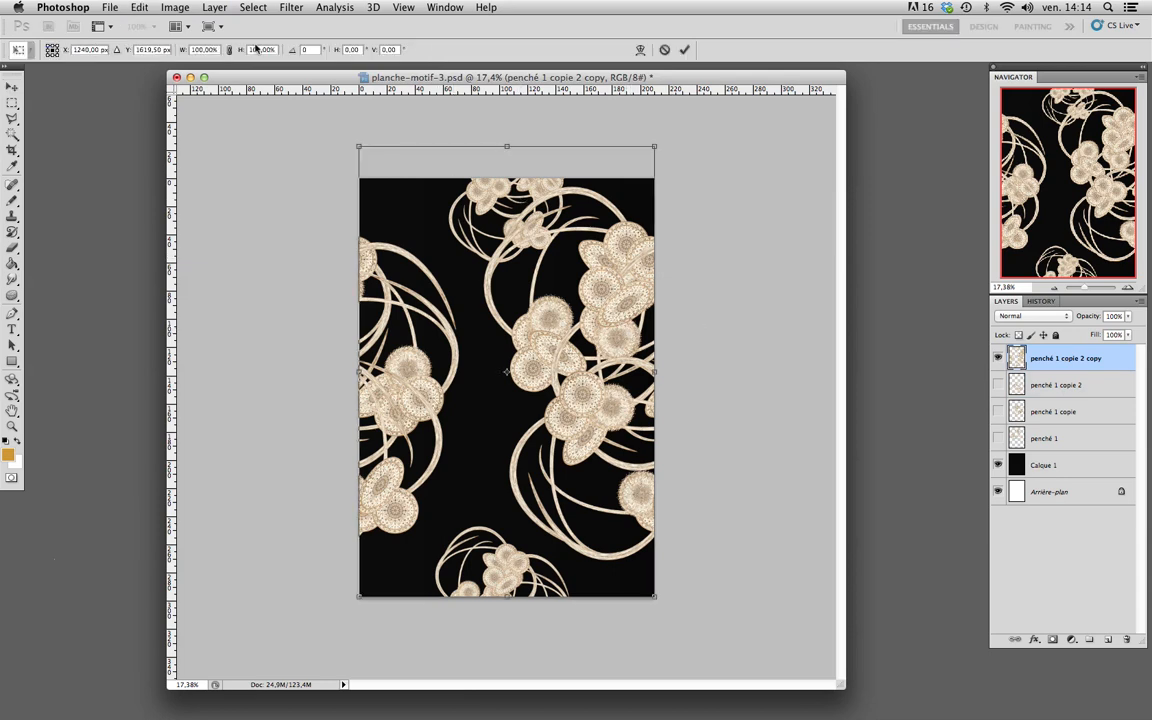
click(180, 49)
text(50)
key(Tab)
text(50)
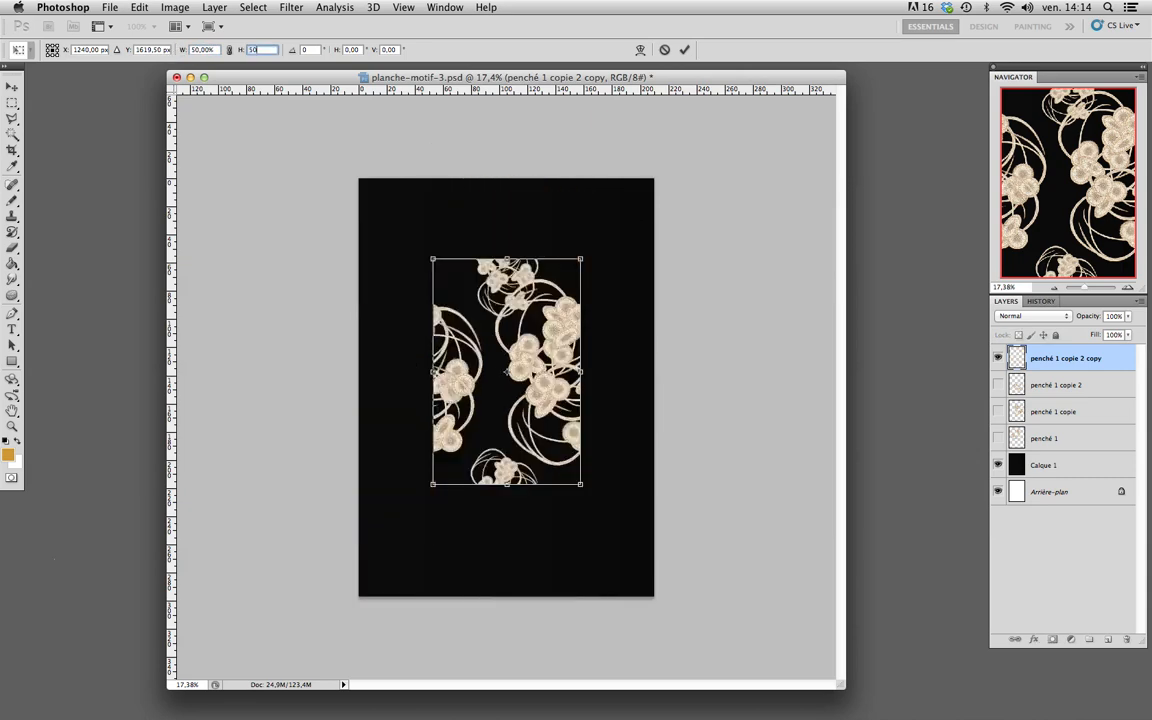
key(Return)
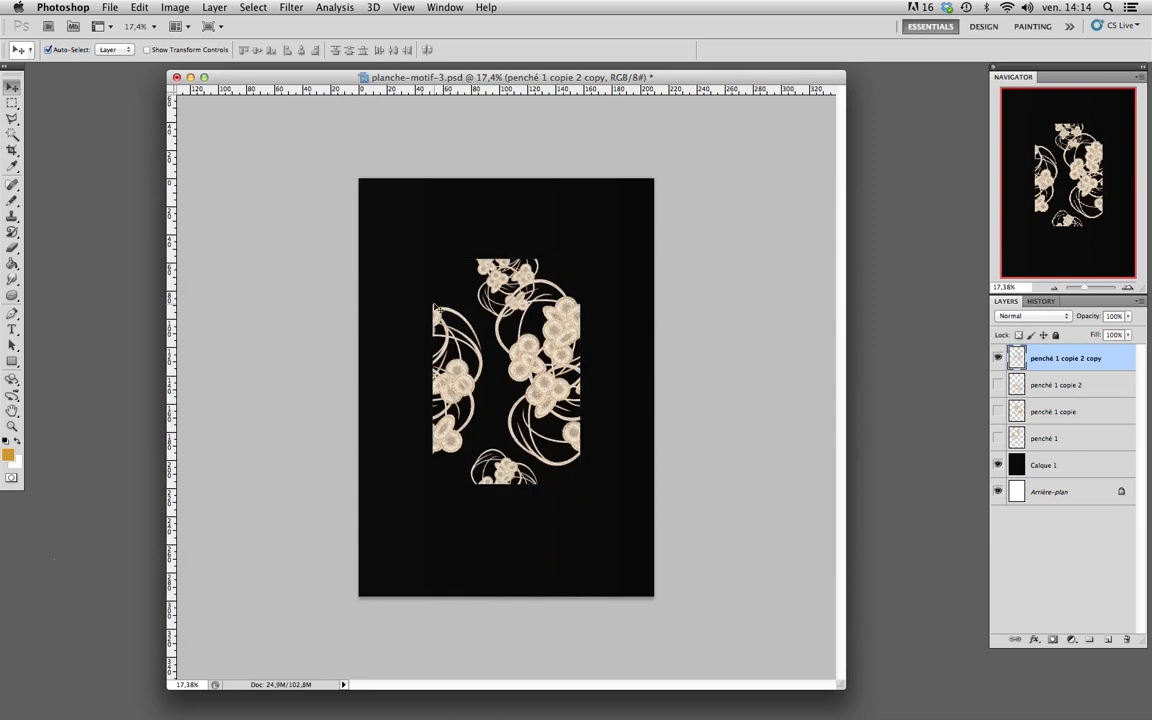
drag(554, 331, 477, 253)
drag(478, 249, 485, 251)
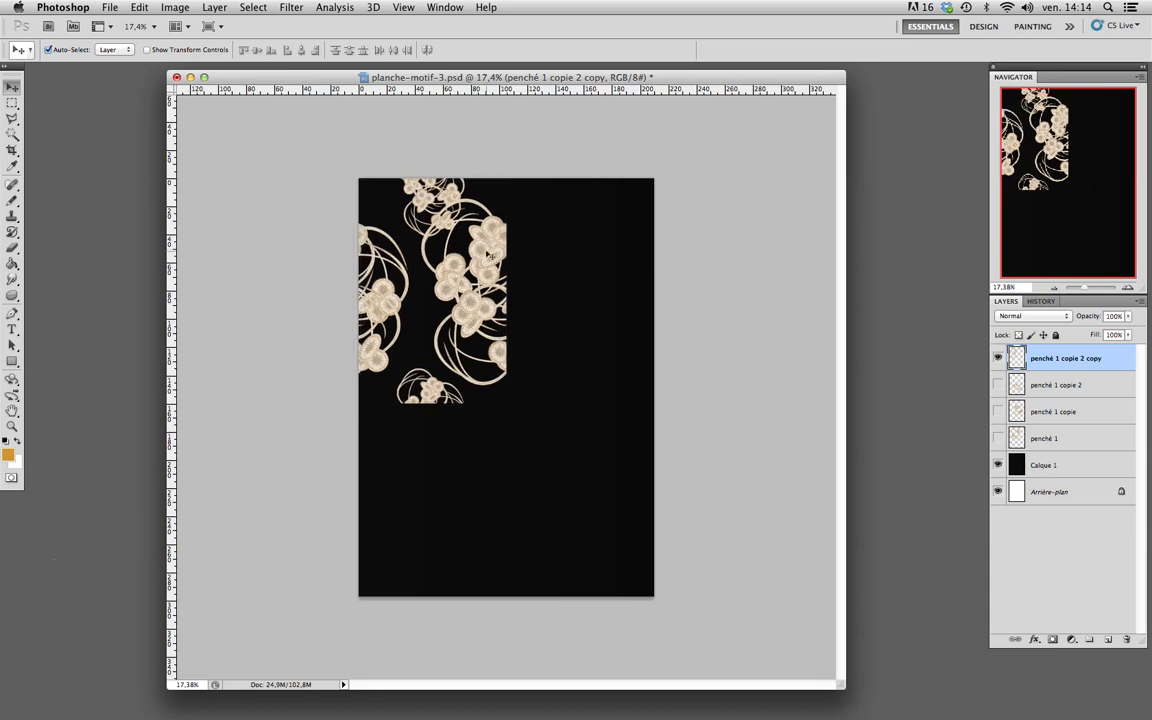
- Duplicate the pattern tile and place the copy flush beside the original in the canvas's top-right quarter, undoing an accidental background move
right_click(1114, 357)
click(1038, 403)
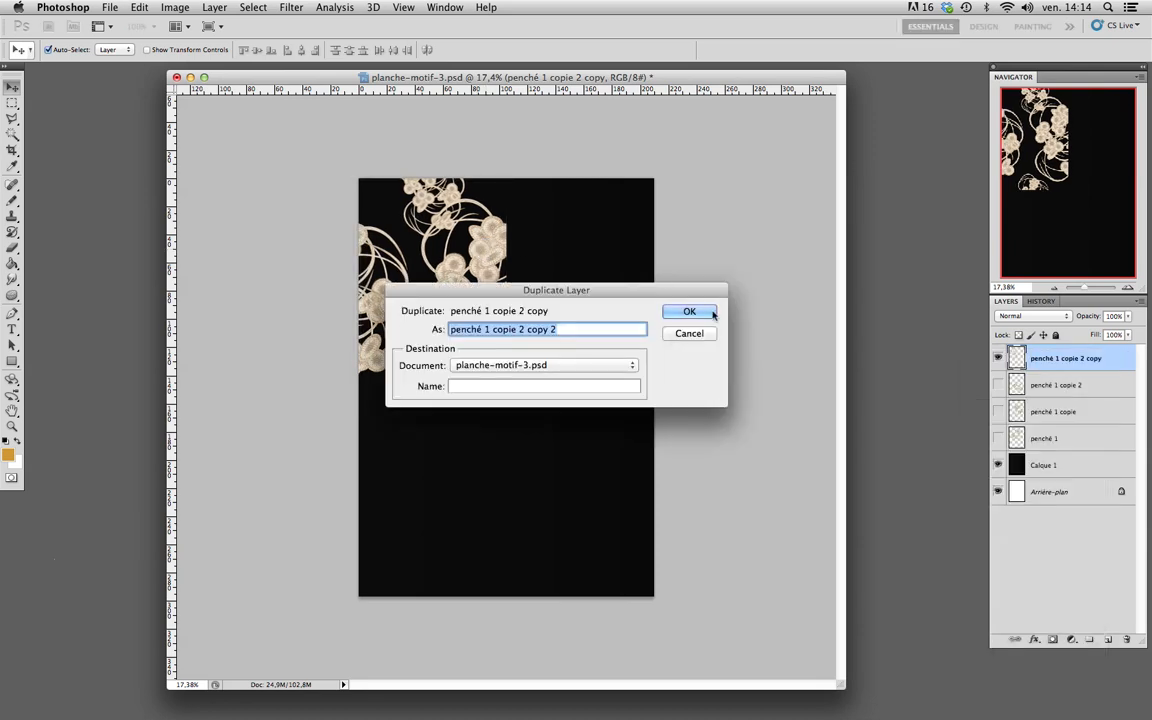
click(711, 313)
drag(414, 294, 512, 293)
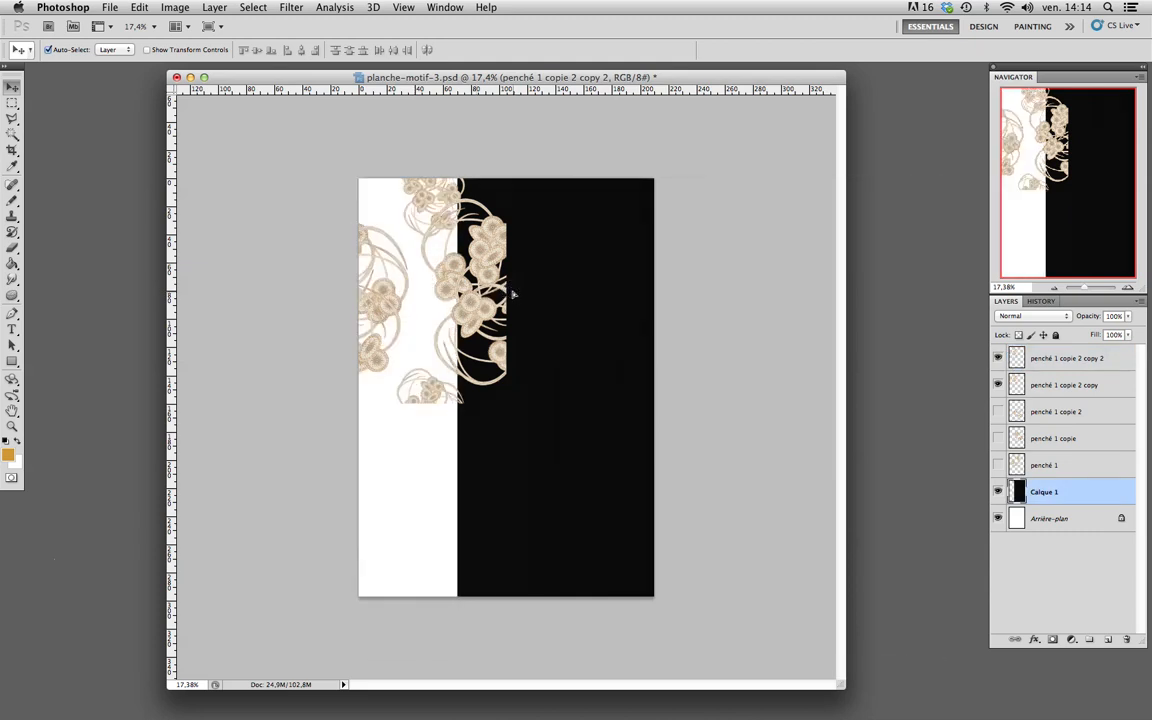
key(super+z)
drag(470, 245, 592, 284)
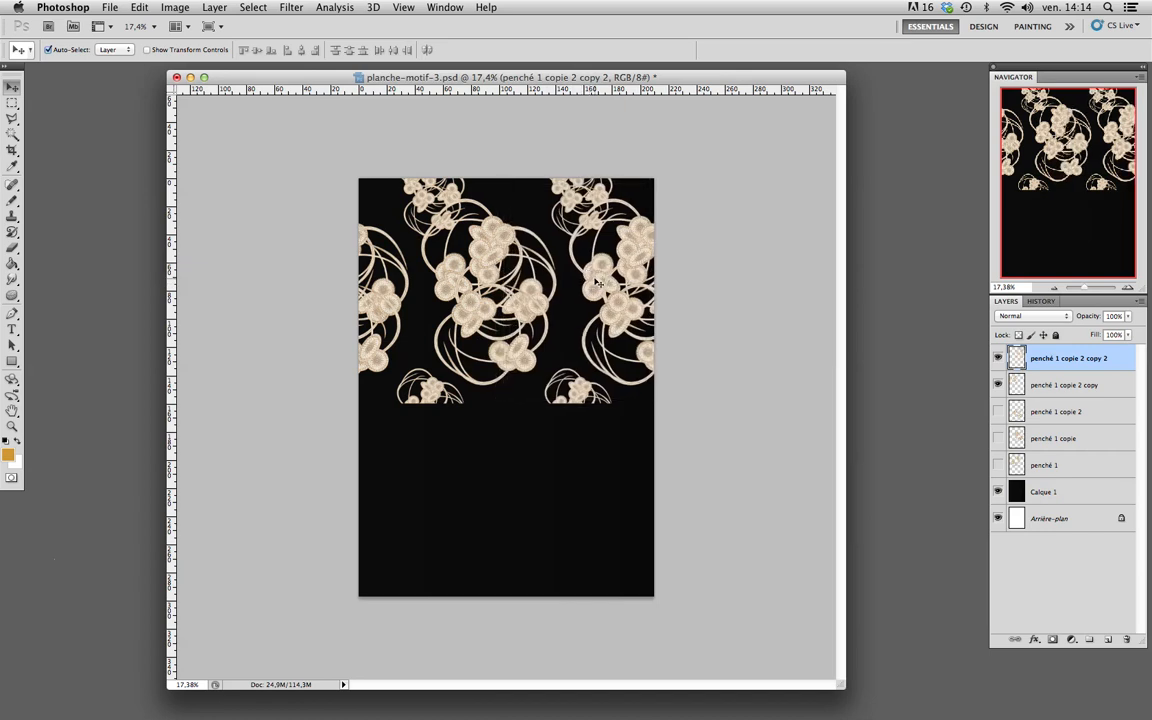
- Duplicate both upper pattern tiles together and place the copies flush below them to fill the lower half of the canvas
shift+click(1078, 389)
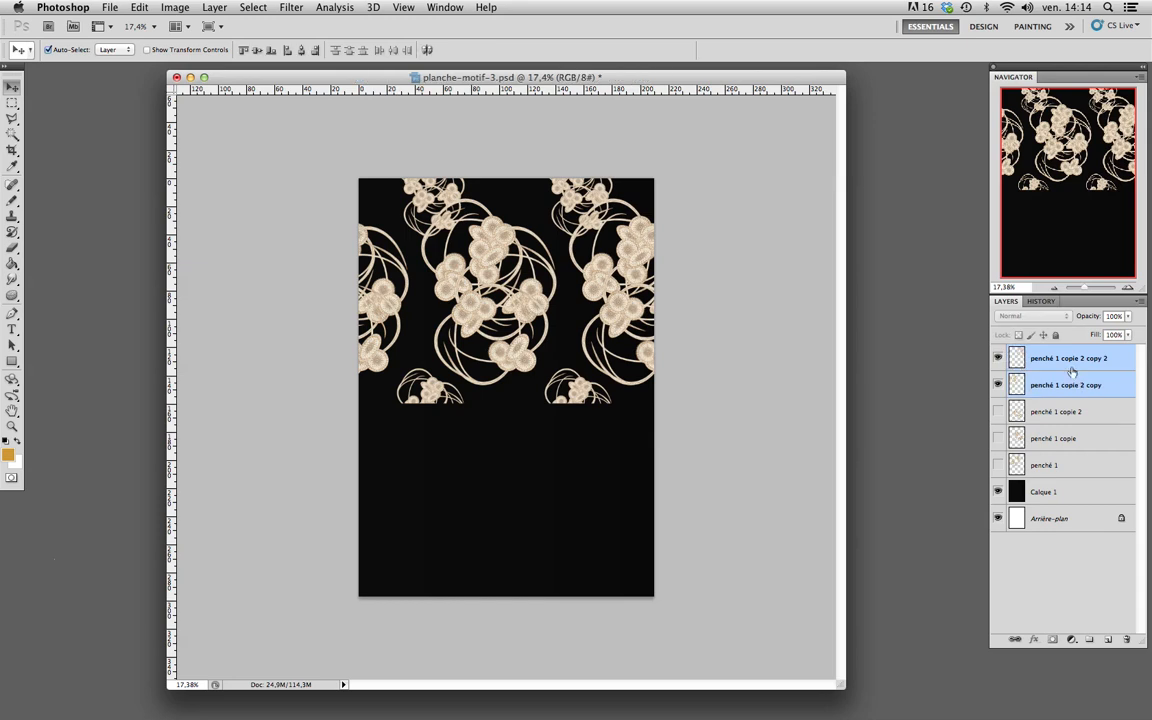
drag(1078, 389, 1108, 640)
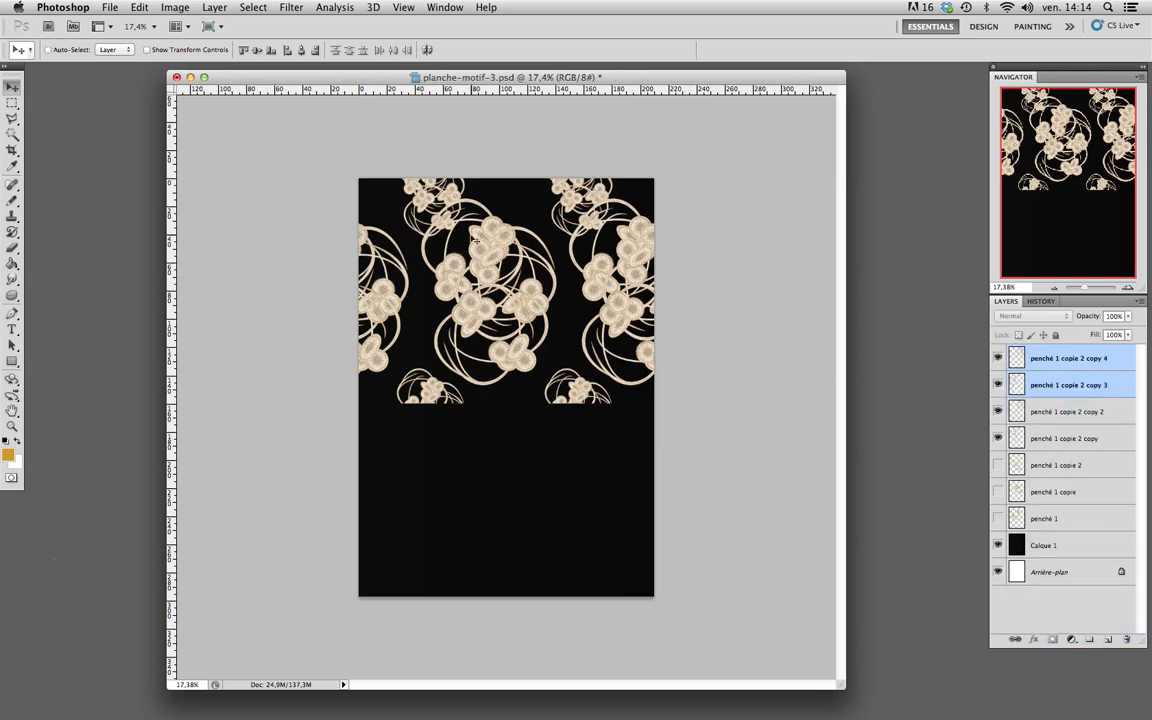
drag(477, 242, 476, 466)
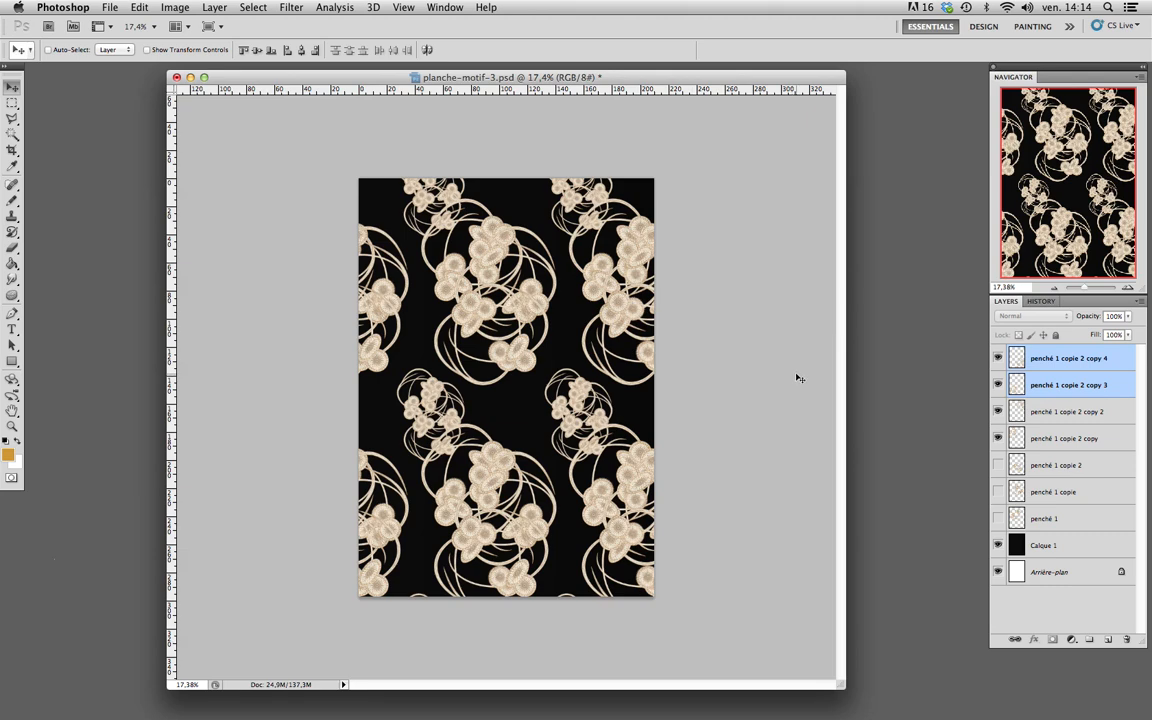
mouse_move(770, 703)
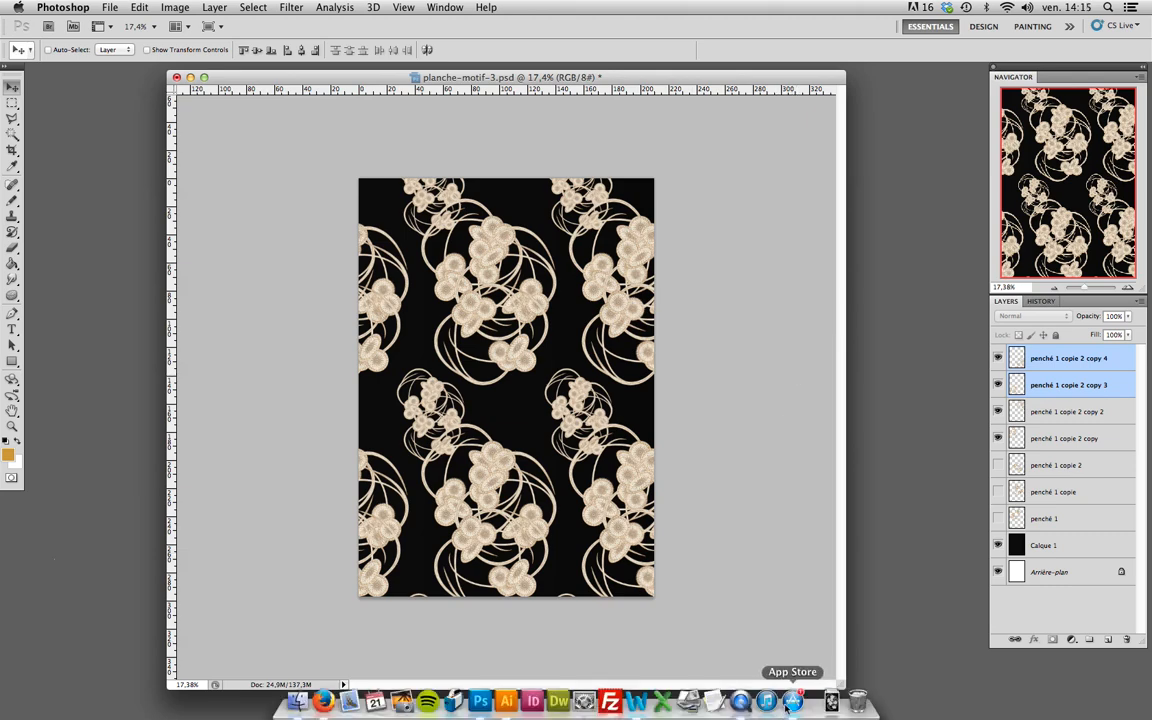
right_click(743, 703)
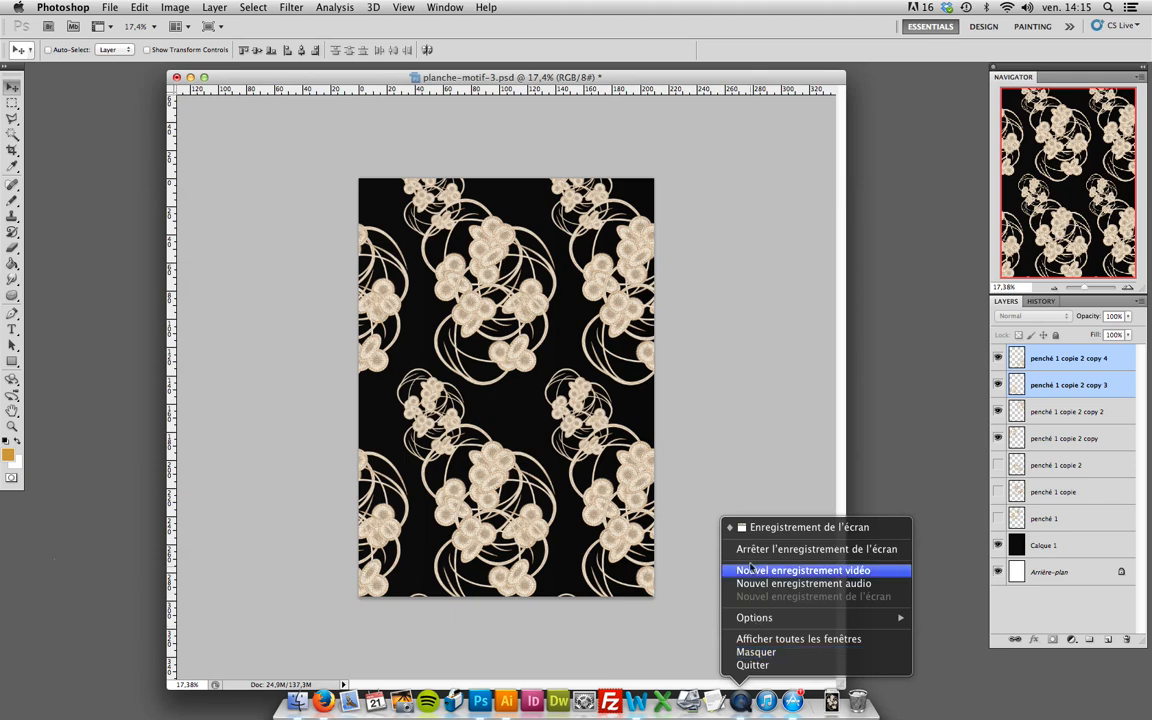